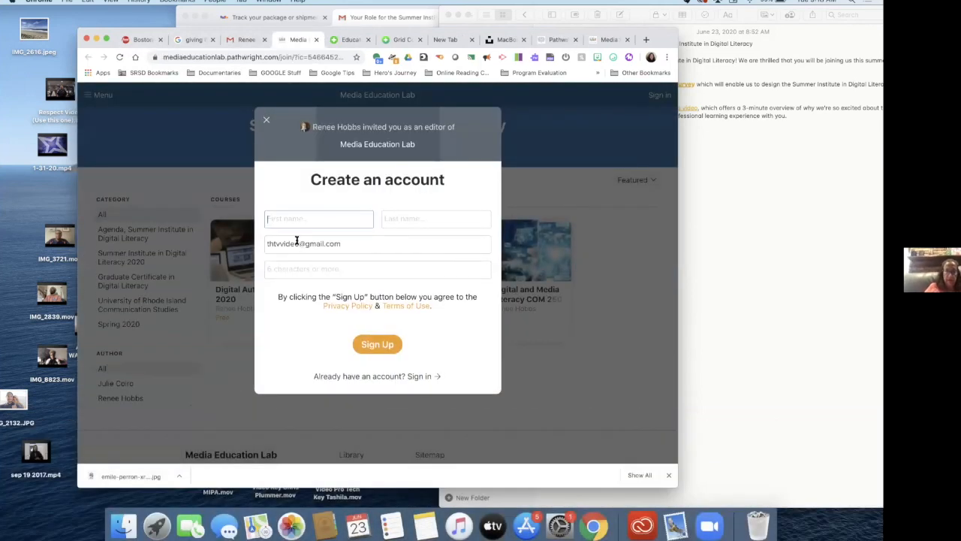
Sign up with the user's first and last name and continue into the Media Education Lab library.
text(Kara)
key(Tab)
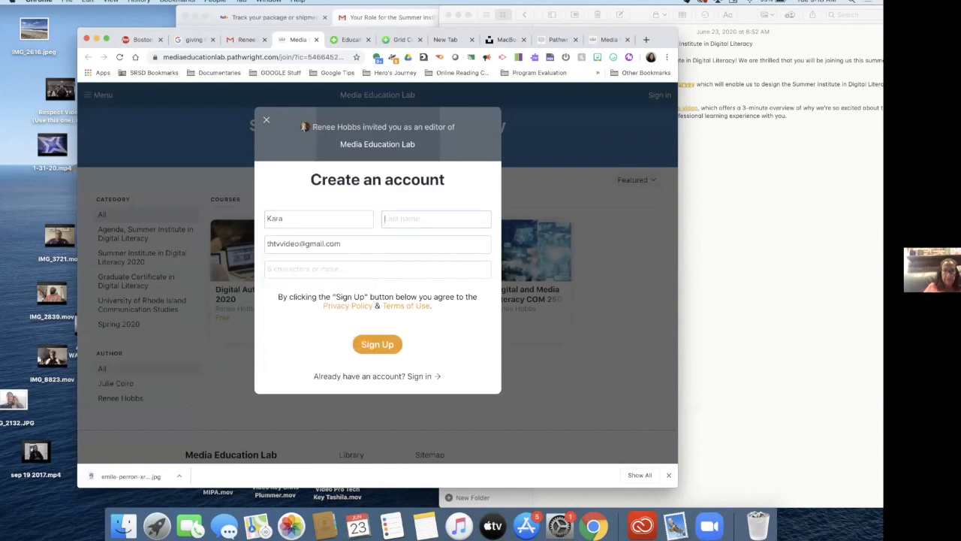
text(Clay)
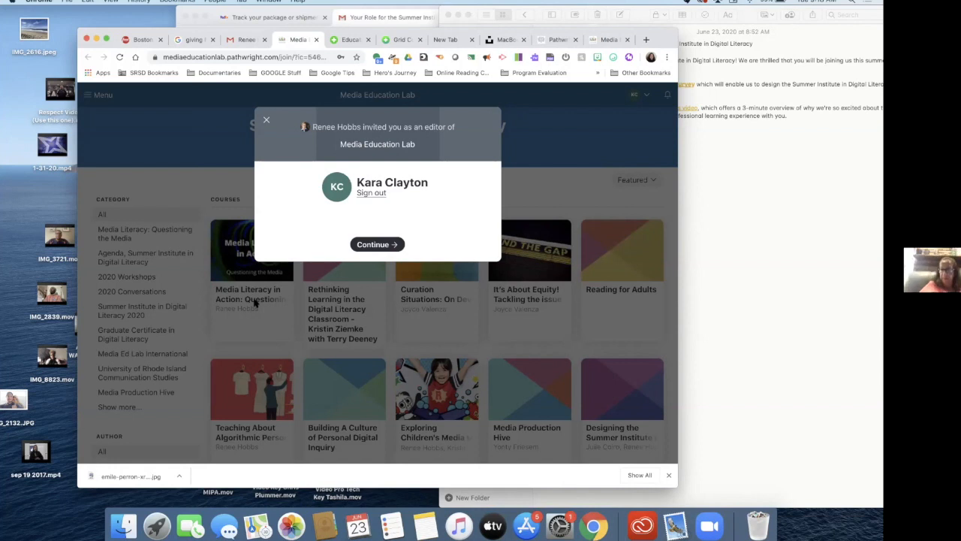
click(374, 245)
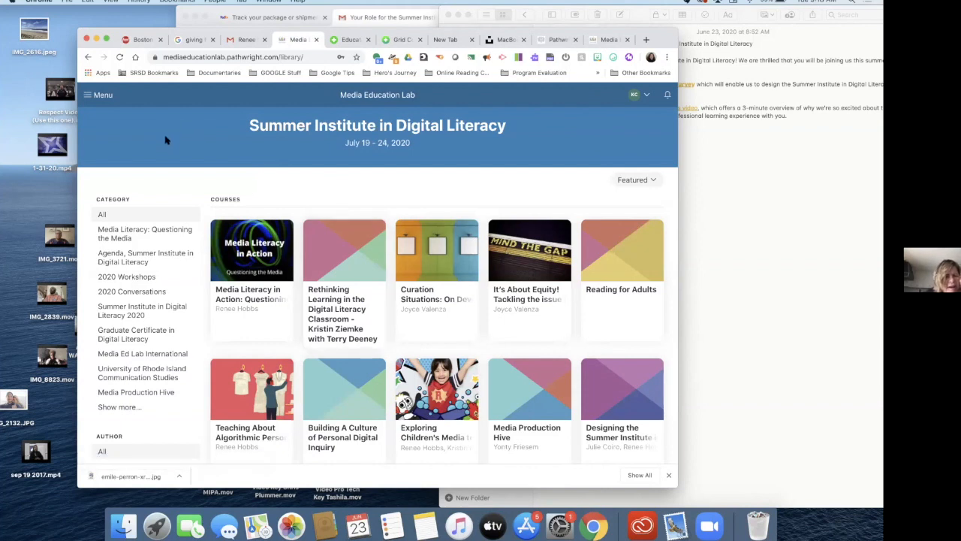
Filter the library to 'Agenda, Summer Institute in Digital Literacy' and open the Summer Institute course.
scroll(177, 259, down, 2)
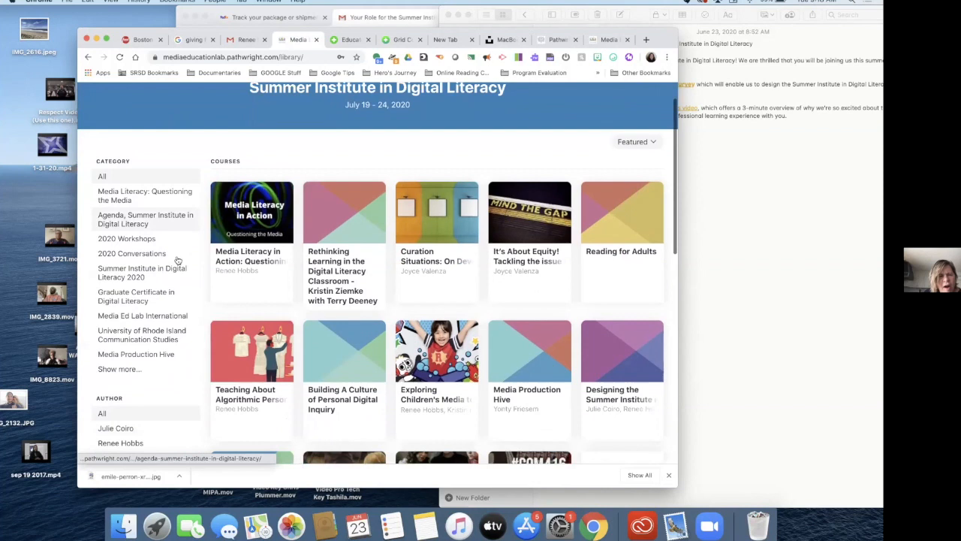
scroll(177, 260, down, 2)
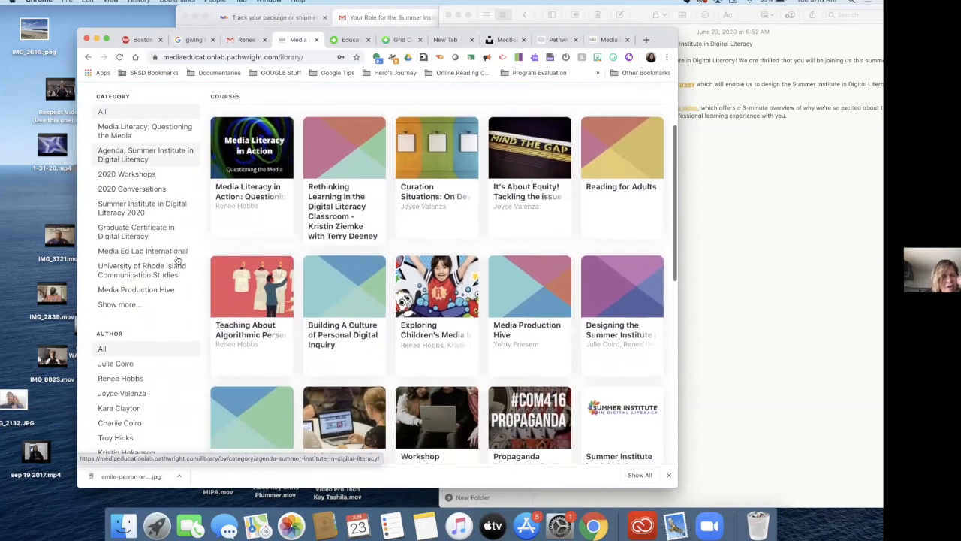
scroll(177, 259, up, 2)
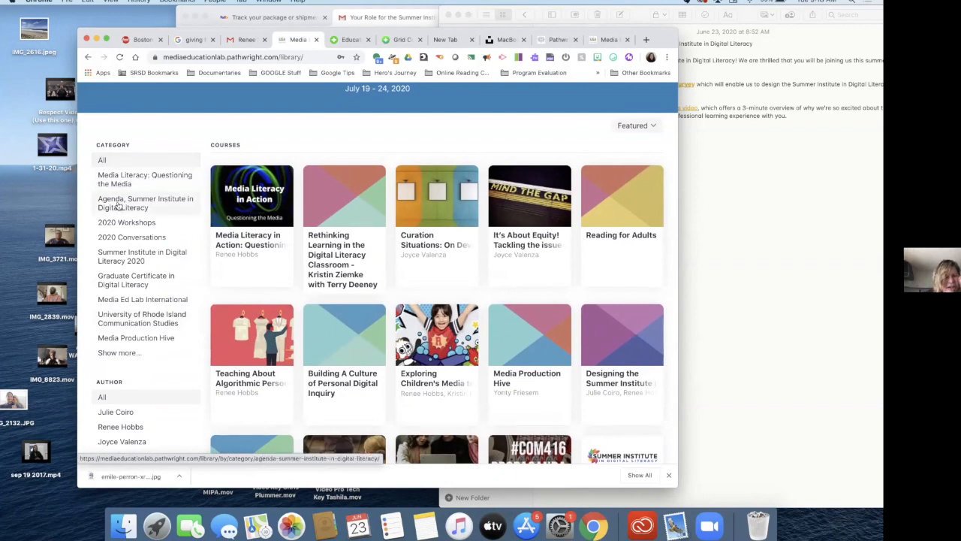
click(118, 204)
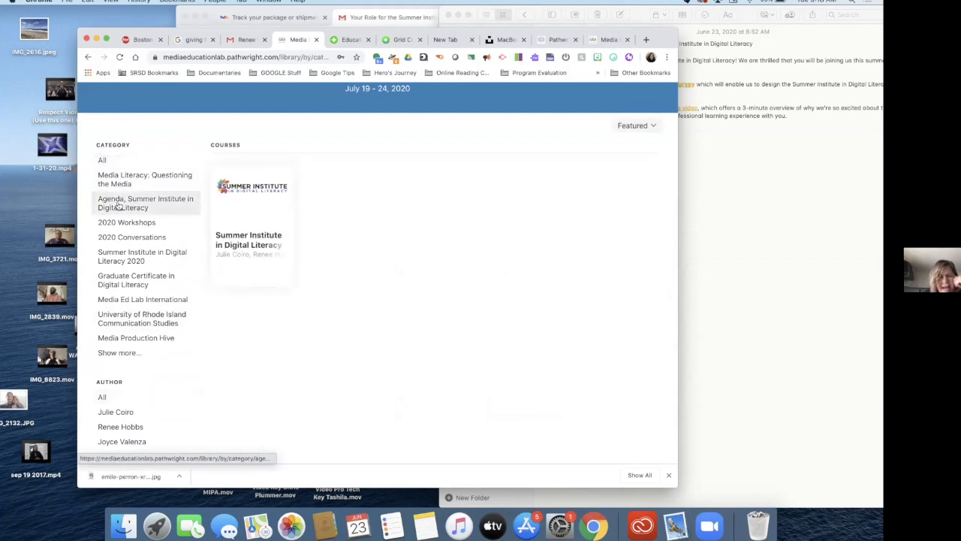
click(268, 208)
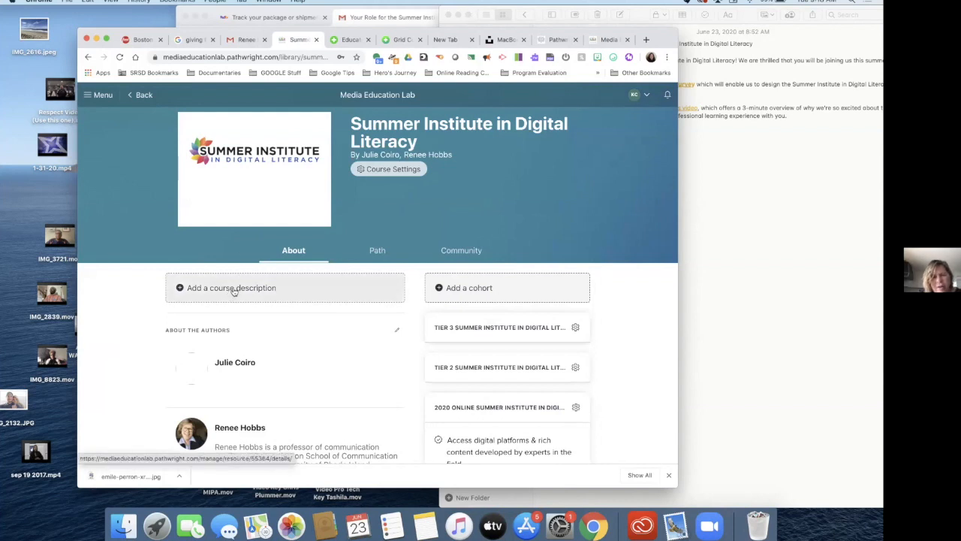
Skim the Summer Institute course's About tab, then switch to its Path outline.
scroll(234, 292, down, 2)
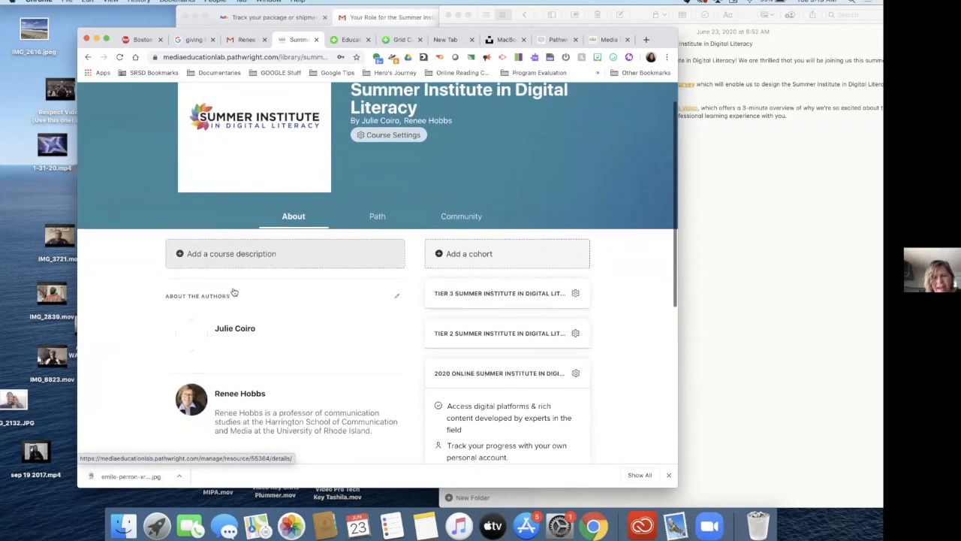
scroll(233, 291, up, 1)
scroll(233, 292, down, 2)
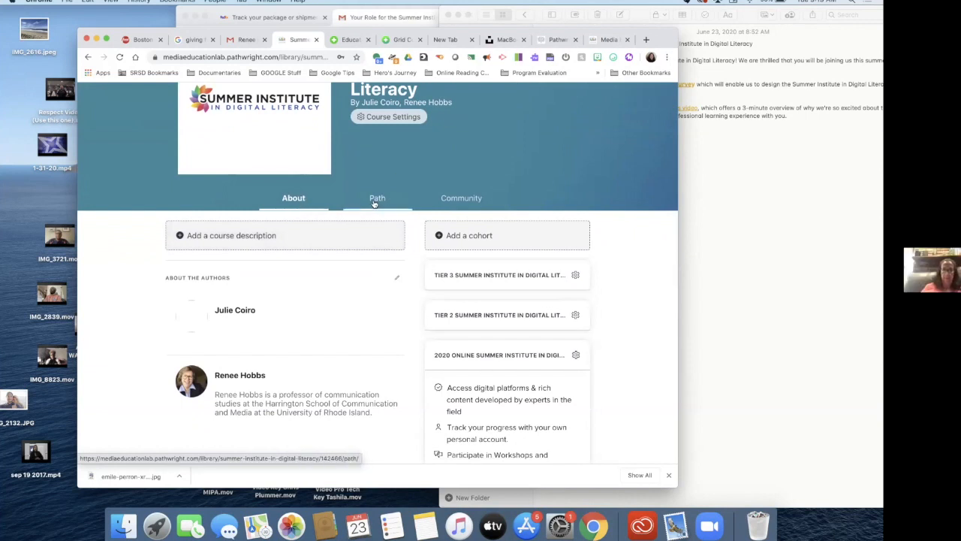
click(377, 197)
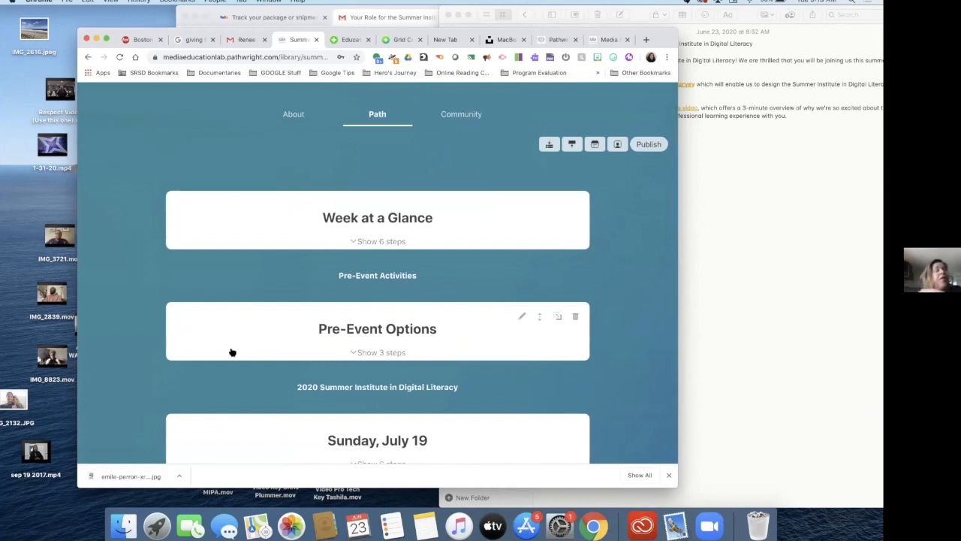
Expand Sunday, July 19 in the path and open its Welcome and Overview step.
scroll(232, 352, down, 2)
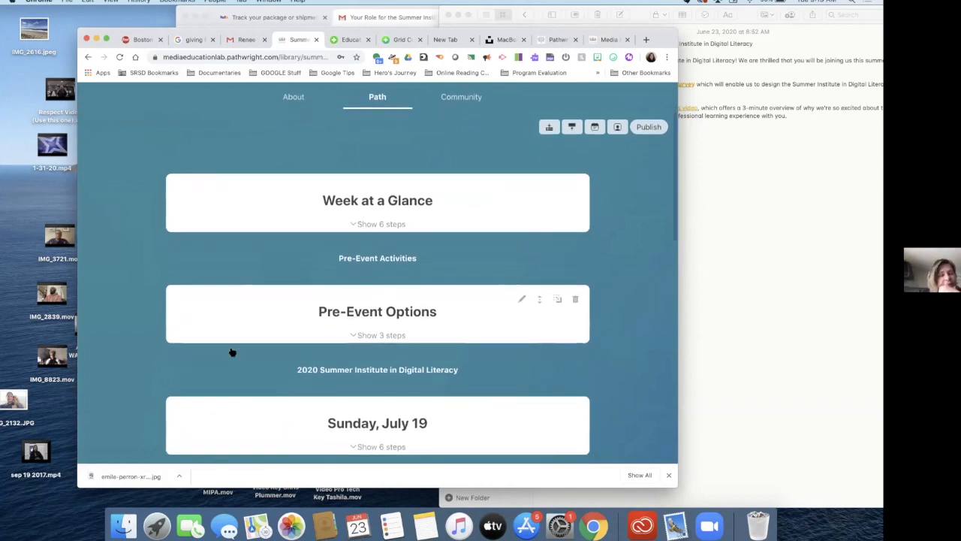
scroll(232, 352, down, 5)
scroll(232, 353, down, 3)
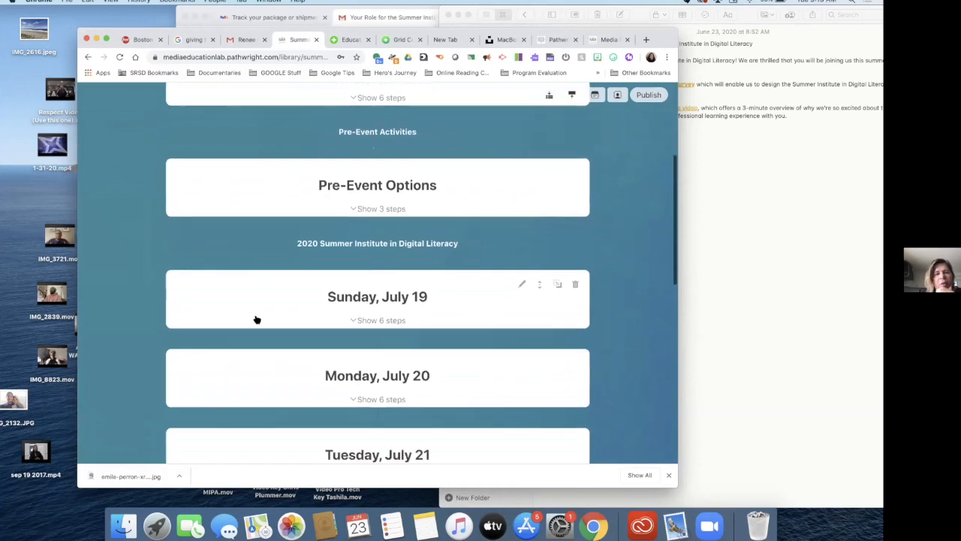
click(356, 302)
scroll(356, 303, down, 8)
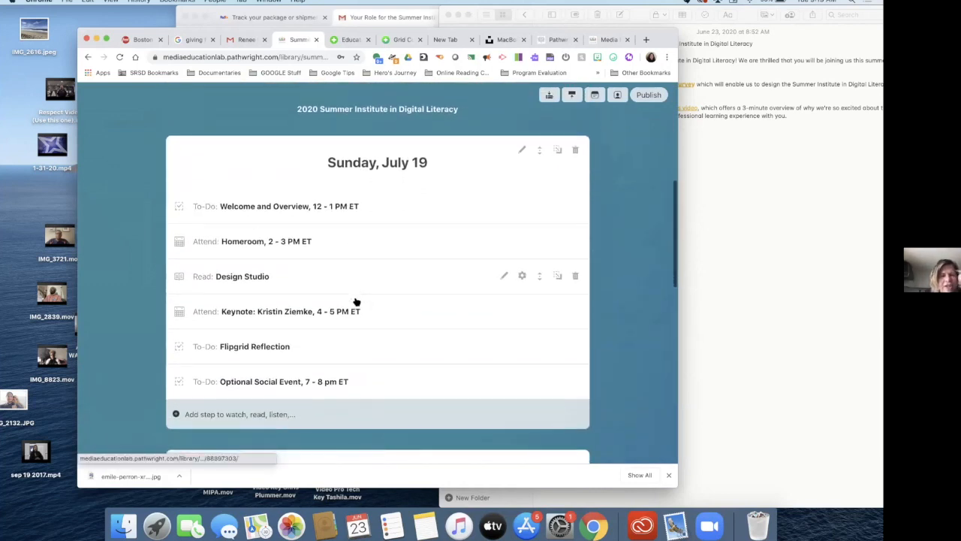
click(287, 209)
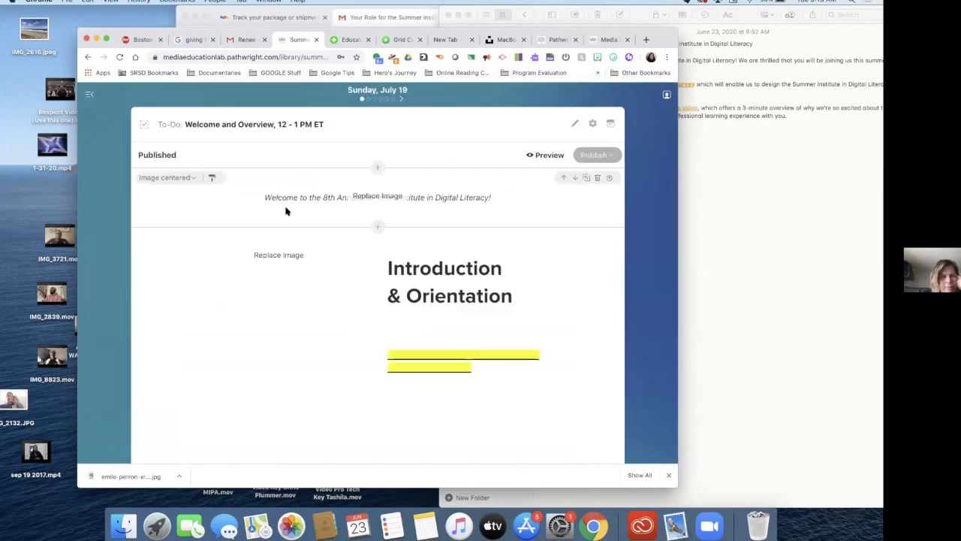
Read through the Welcome and Overview Introduction and Homeroom content, then return to the path.
scroll(286, 212, down, 5)
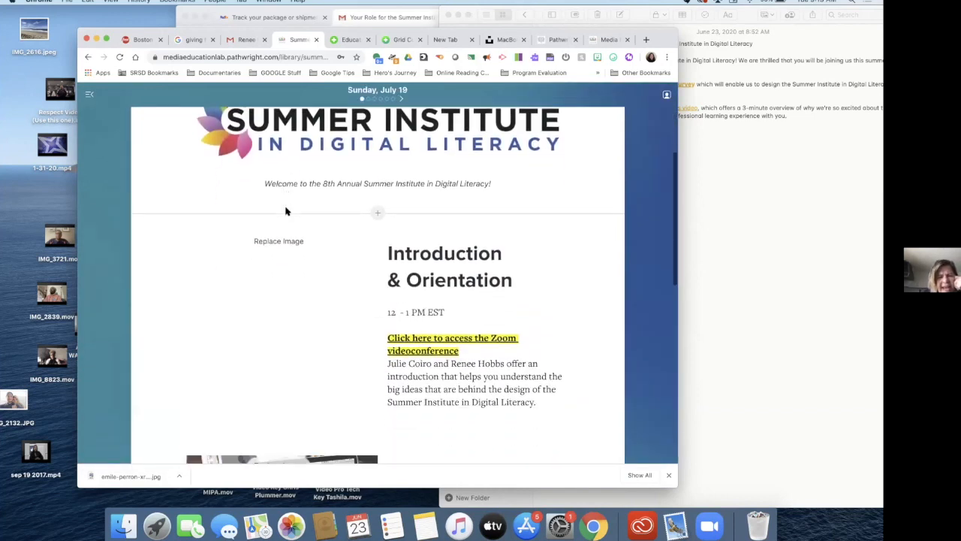
scroll(286, 211, down, 3)
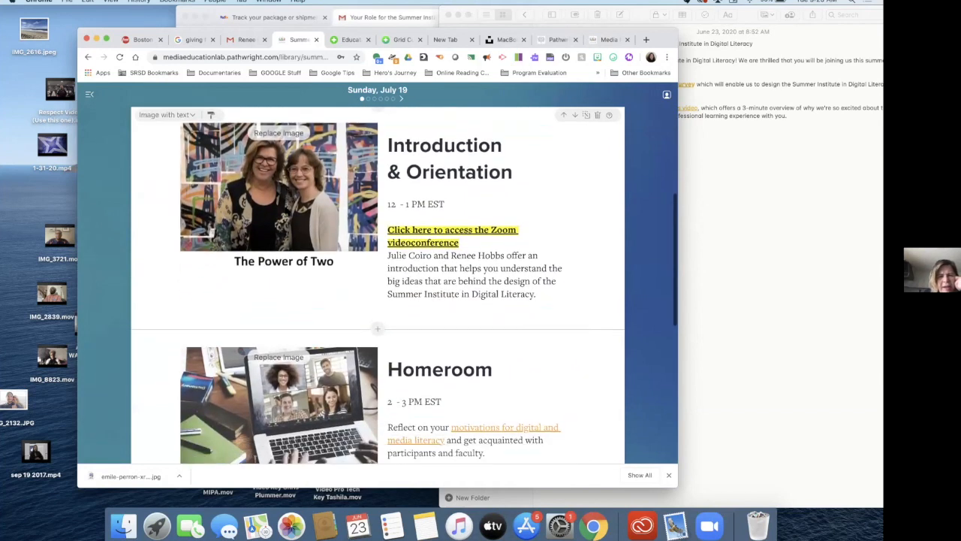
scroll(286, 211, down, 1)
scroll(286, 212, up, 1)
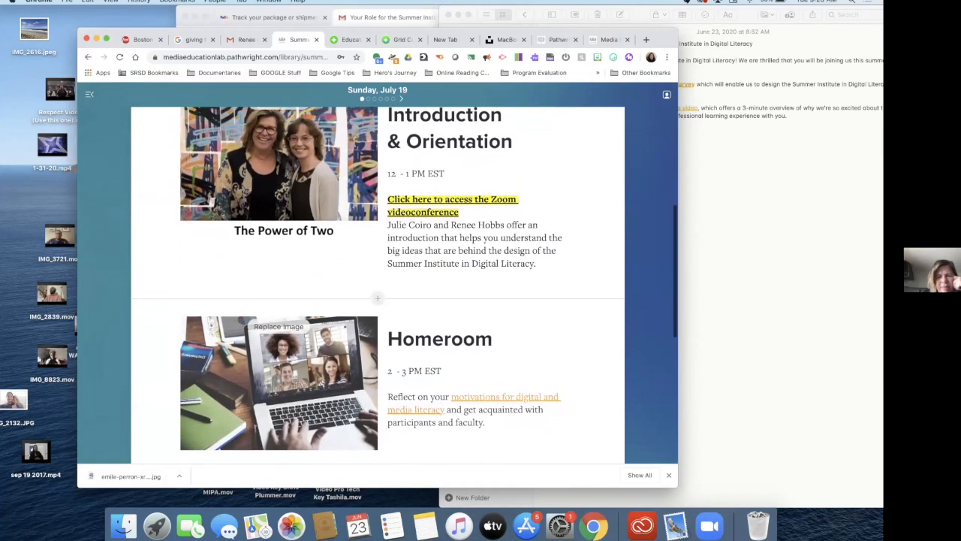
scroll(286, 212, down, 1)
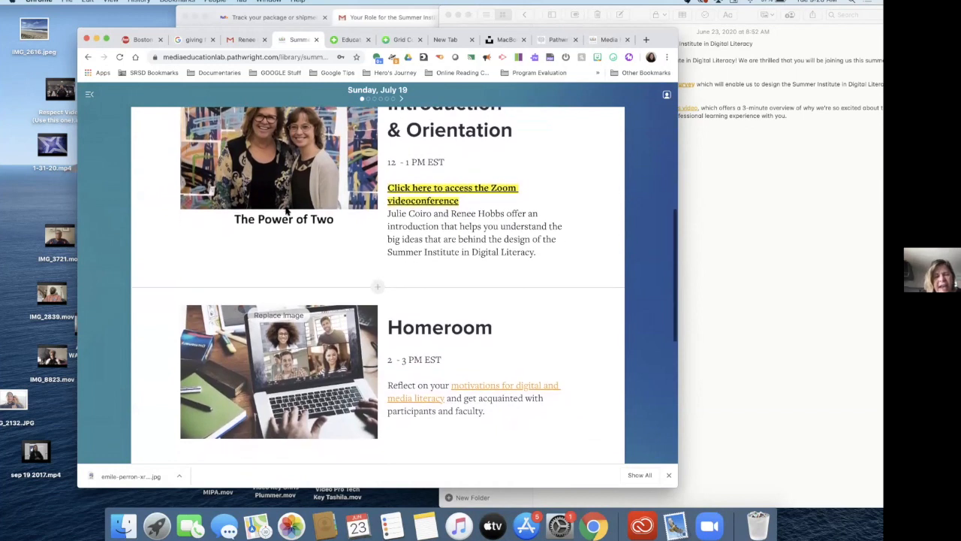
scroll(286, 212, down, 5)
scroll(286, 212, up, 8)
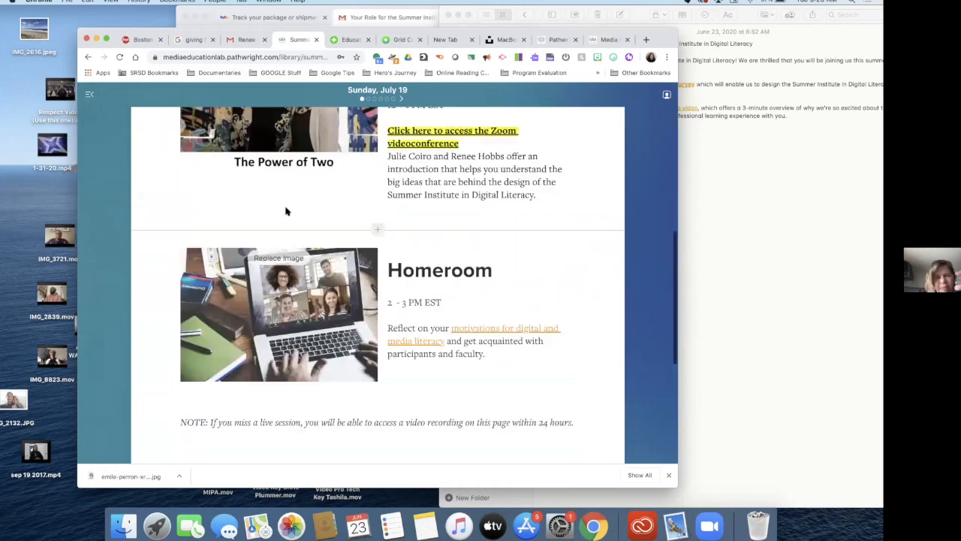
scroll(286, 211, up, 3)
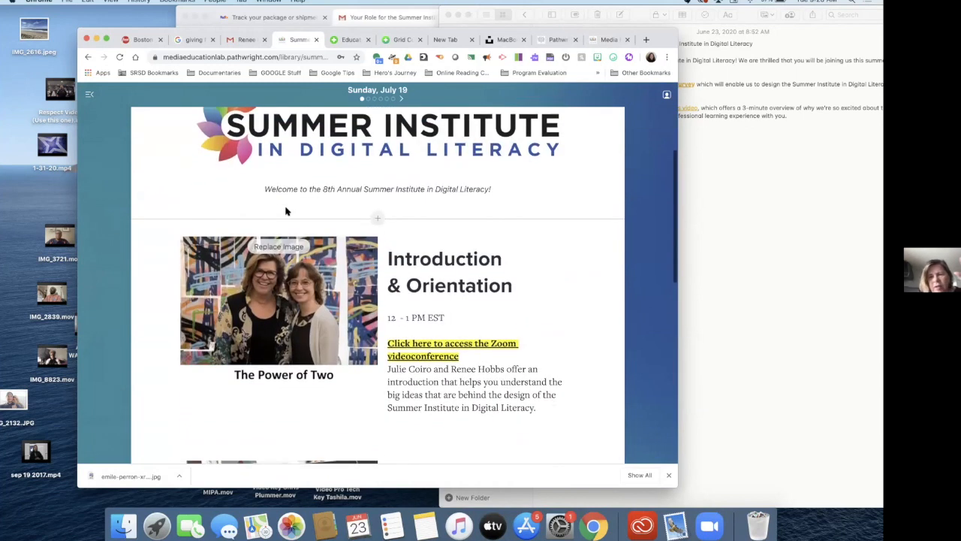
scroll(286, 212, down, 4)
scroll(287, 212, up, 3)
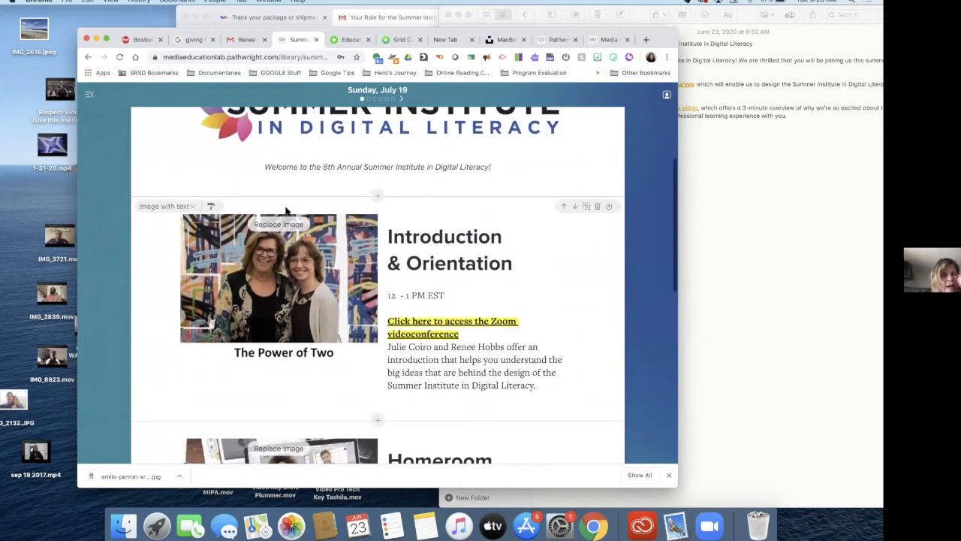
scroll(286, 211, up, 2)
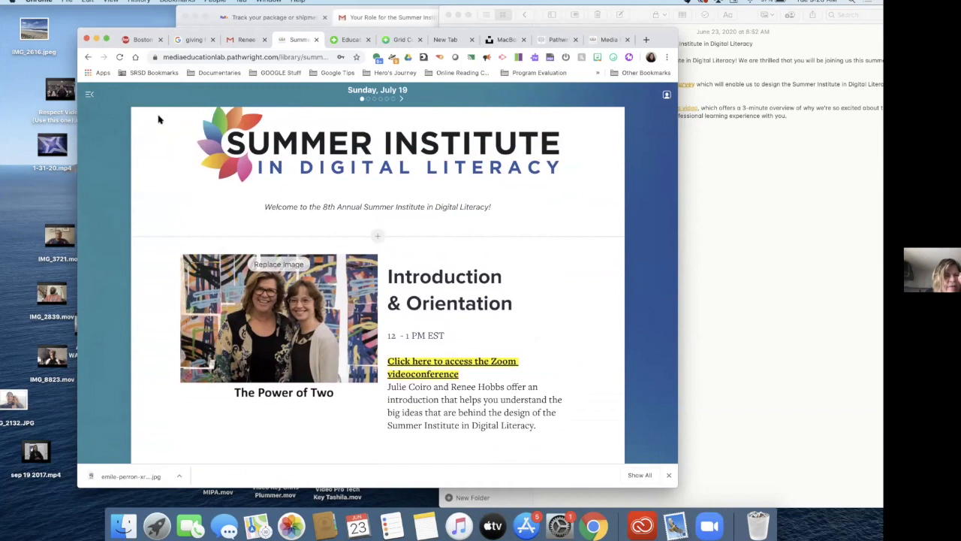
scroll(208, 216, up, 1)
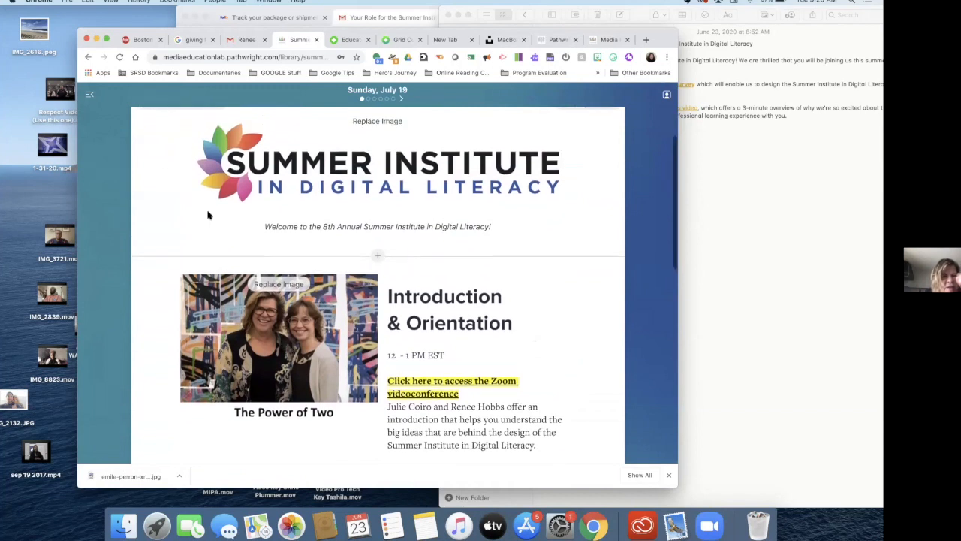
click(90, 95)
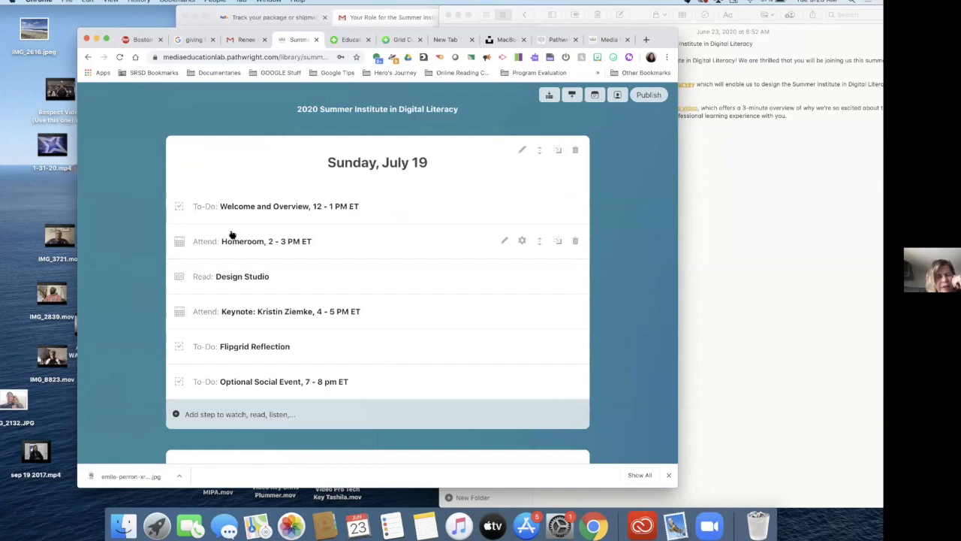
Scroll through the Sunday, July 19 steps and toggle the side navigation panel.
scroll(230, 234, down, 3)
scroll(232, 234, down, 2)
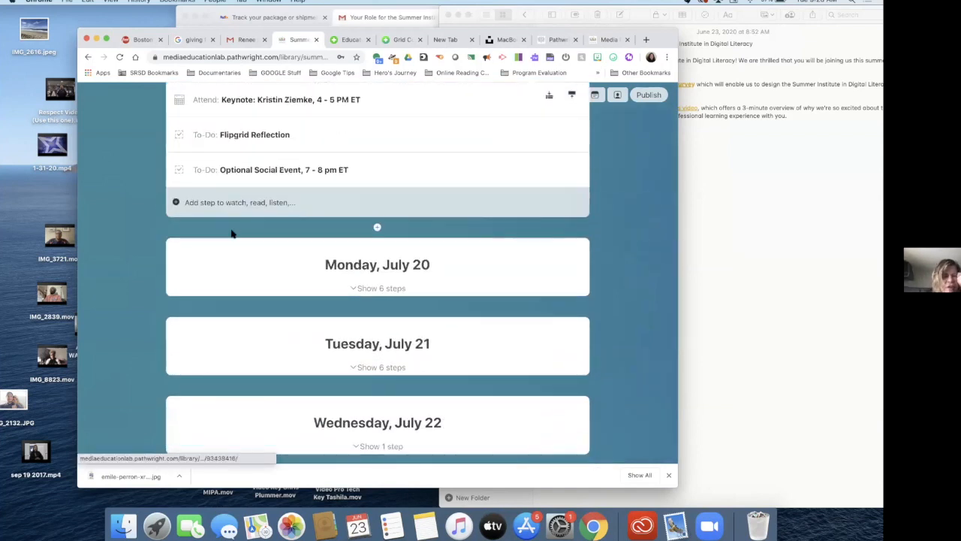
scroll(232, 234, down, 1)
scroll(232, 234, up, 5)
scroll(232, 235, up, 4)
scroll(232, 234, down, 5)
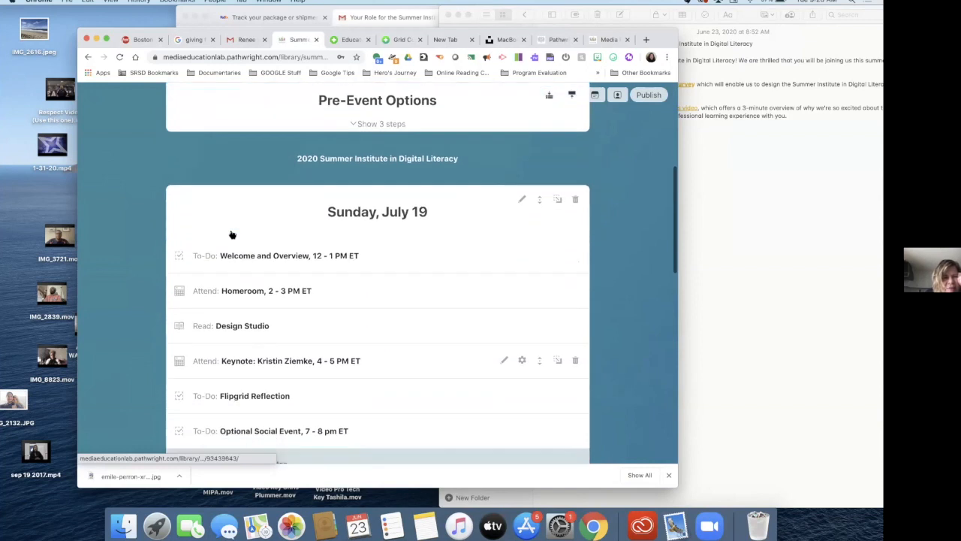
scroll(232, 234, down, 3)
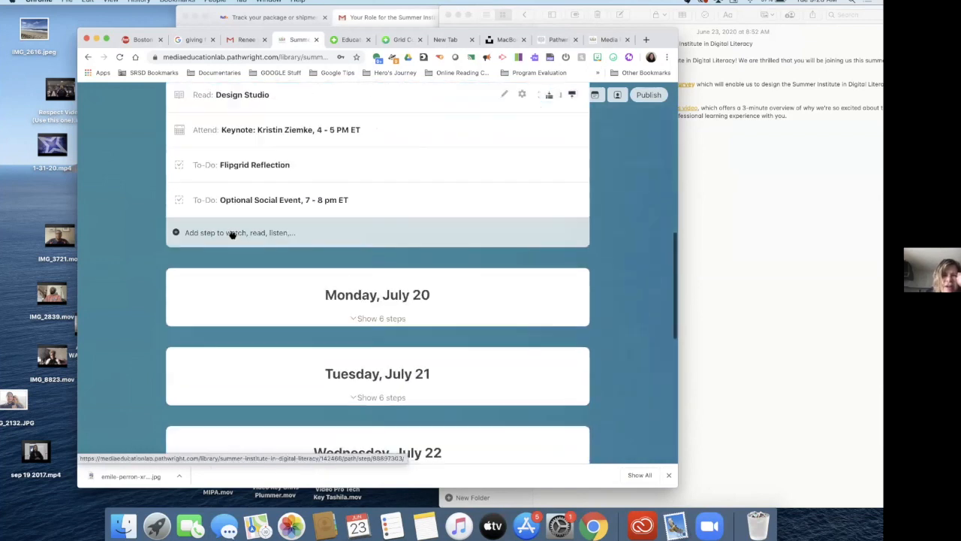
scroll(232, 234, up, 5)
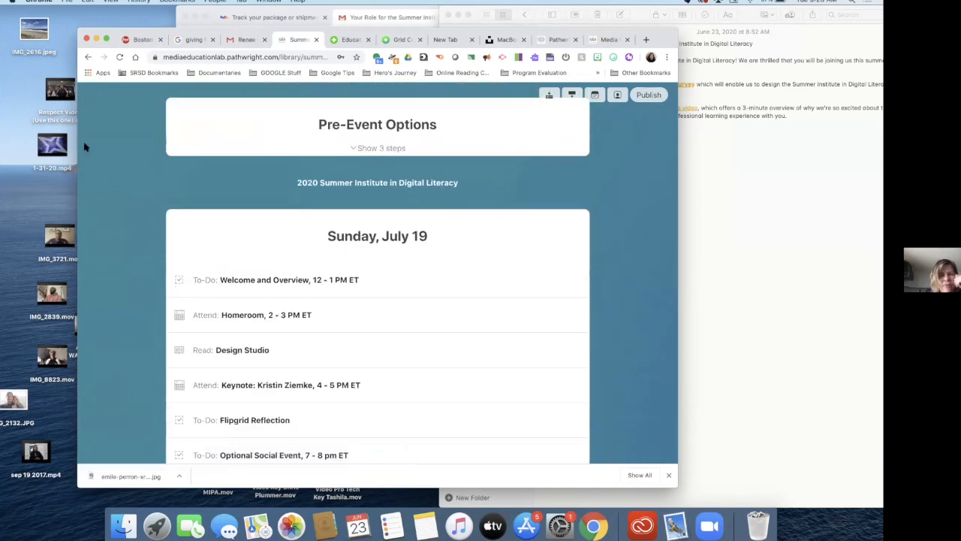
scroll(85, 148, up, 8)
click(93, 101)
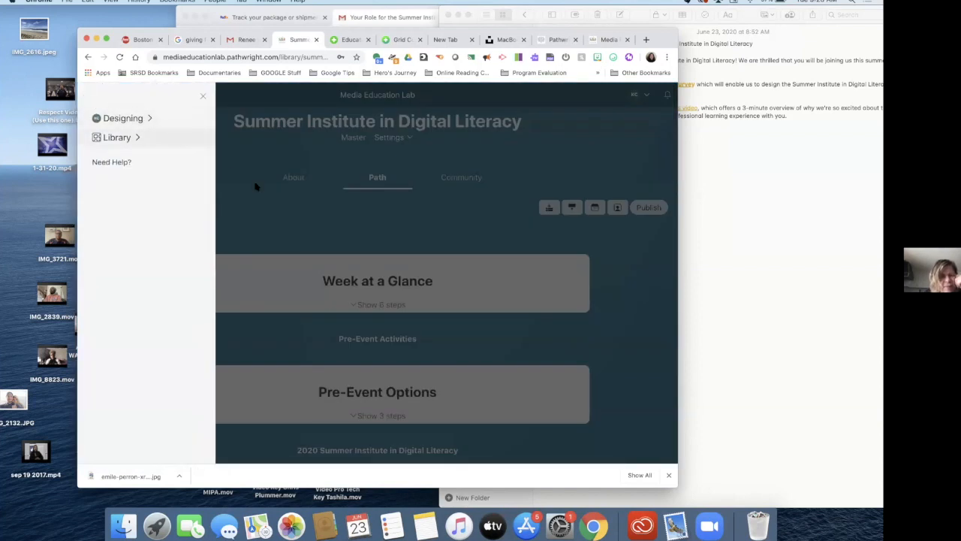
Expand Week at a Glance and open its Workshops and Conversations At-a-Glance step.
click(319, 277)
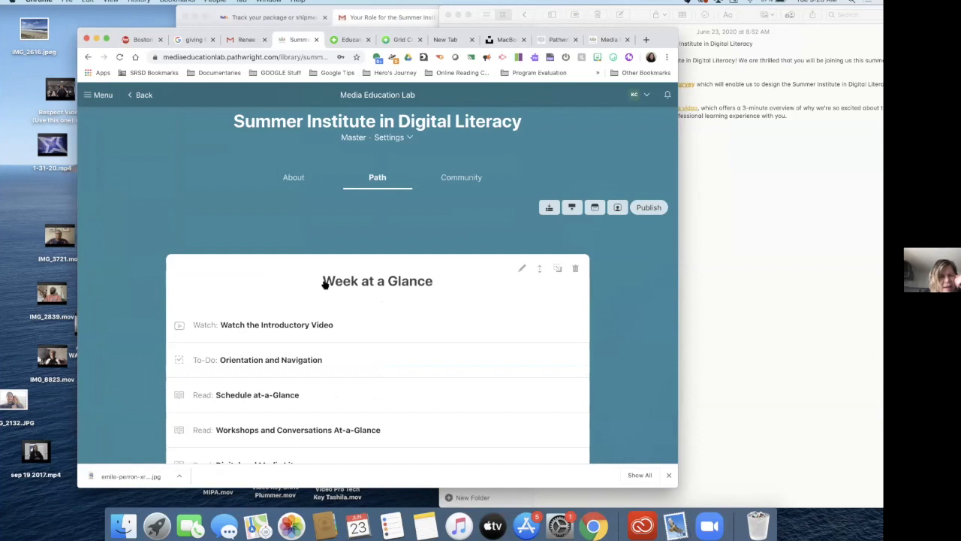
scroll(325, 284, down, 3)
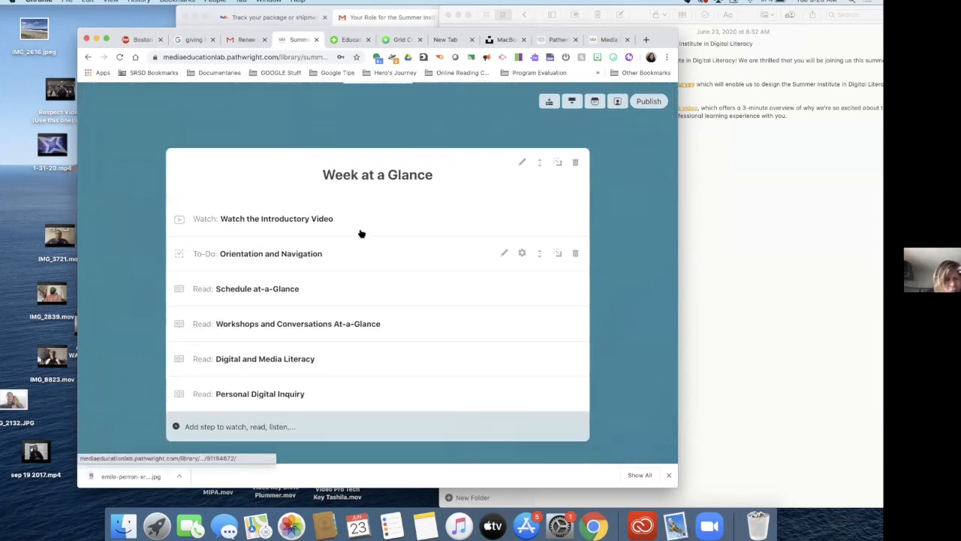
click(286, 326)
Browse the SIDL 2020 workshop schedule and search the page for a presenter's name.
scroll(286, 324, down, 2)
scroll(286, 323, down, 5)
scroll(286, 324, down, 2)
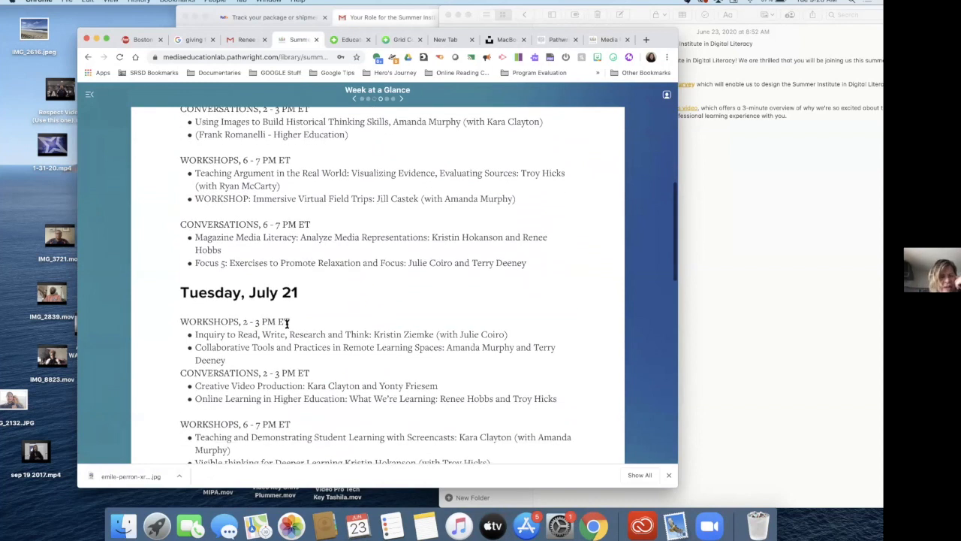
scroll(286, 323, down, 1)
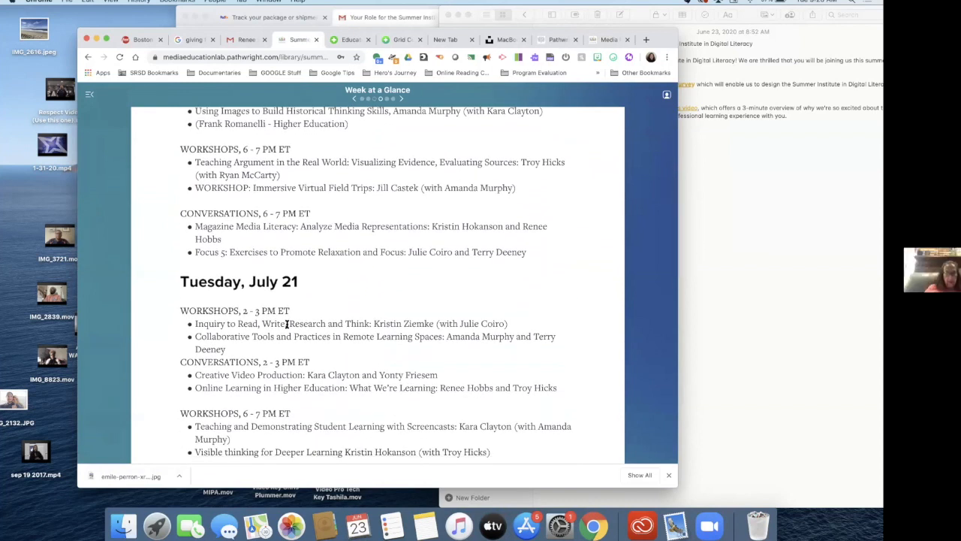
scroll(286, 324, up, 3)
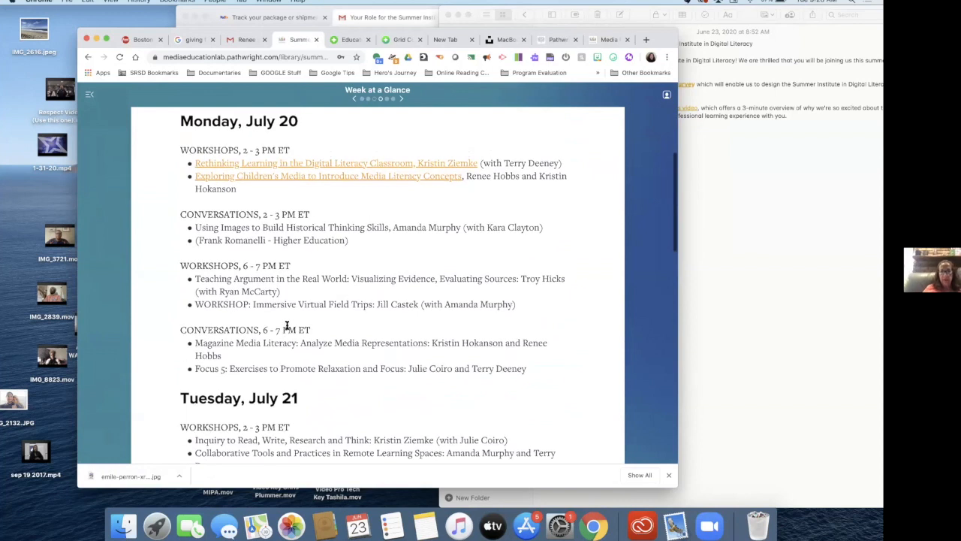
key(super+f)
text(y)
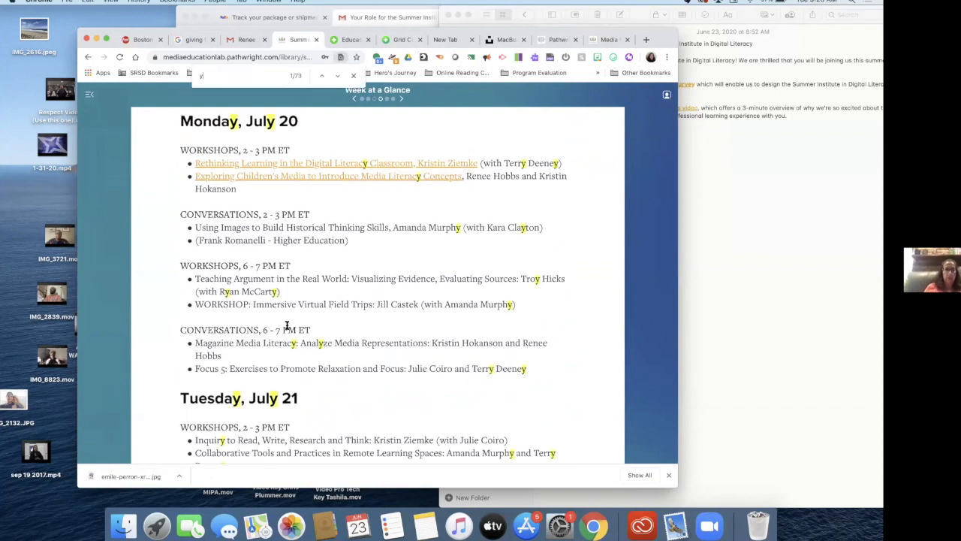
text(onty)
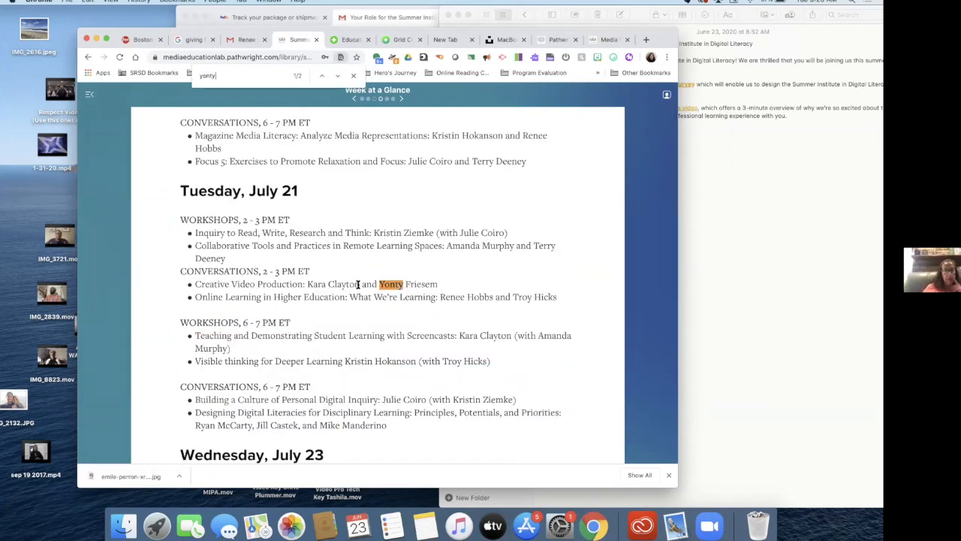
scroll(249, 295, down, 1)
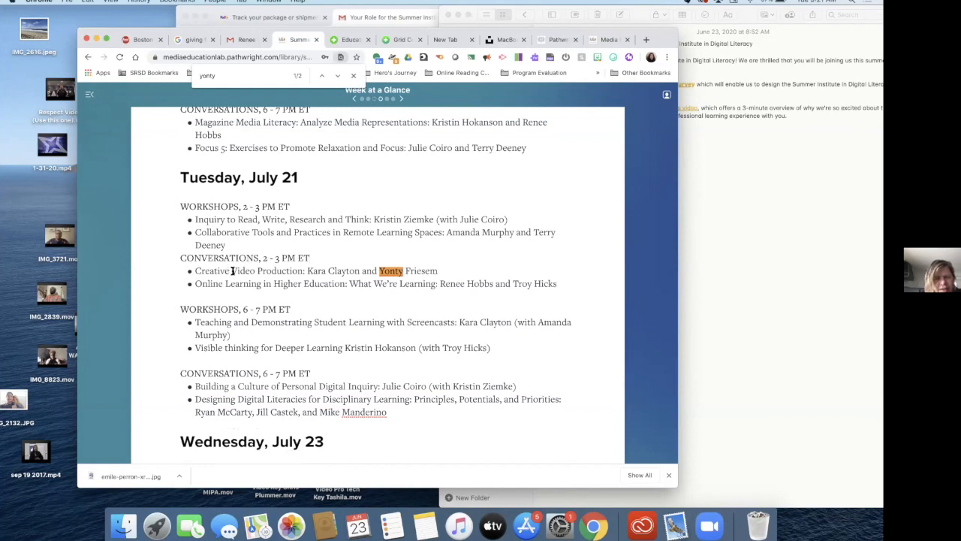
Close the find bar and preview the schedule step as learners see it.
click(353, 78)
scroll(267, 269, up, 1)
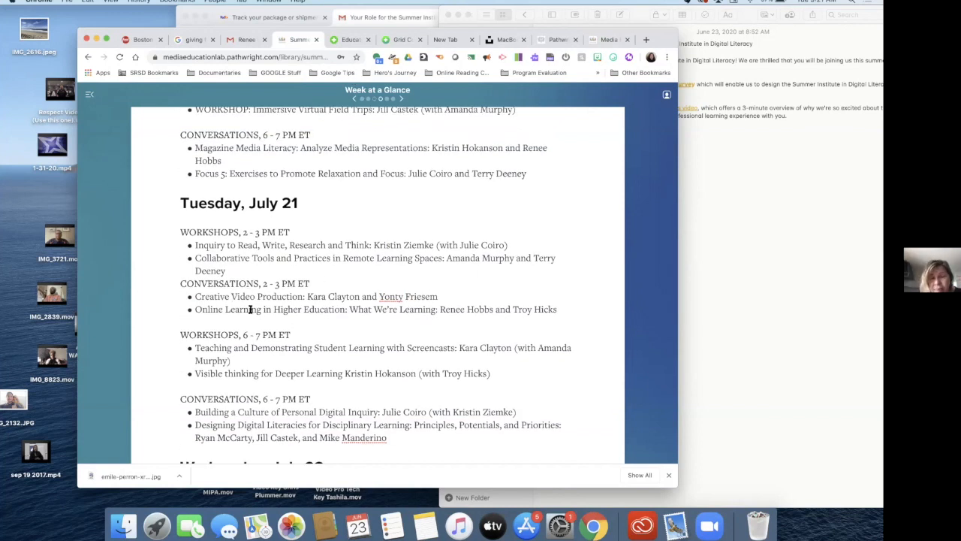
scroll(250, 308, up, 1)
scroll(250, 308, down, 1)
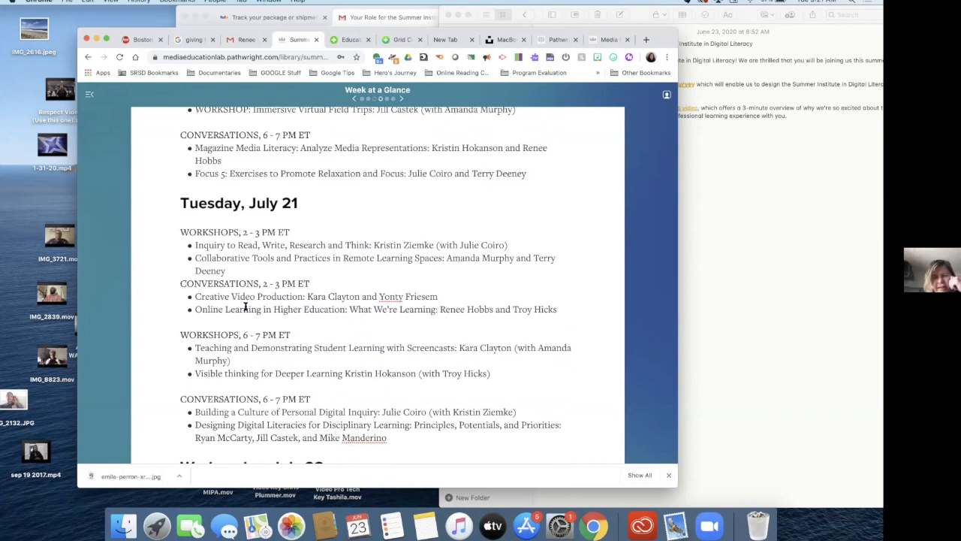
scroll(245, 306, up, 10)
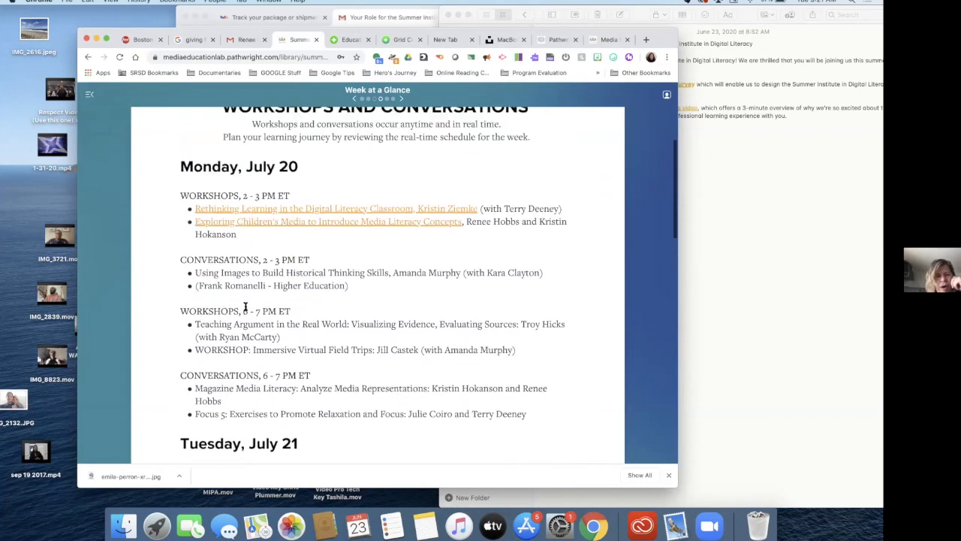
scroll(248, 274, up, 3)
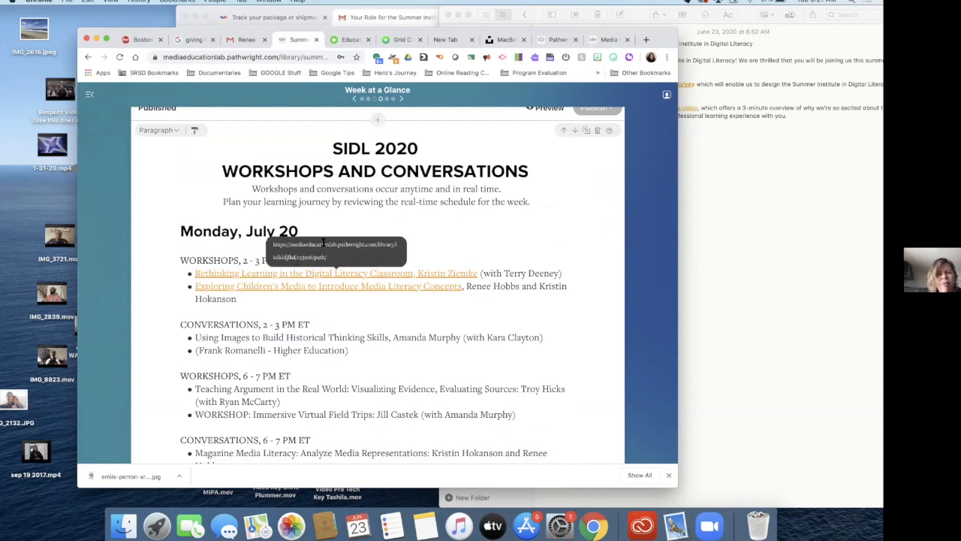
scroll(196, 182, up, 2)
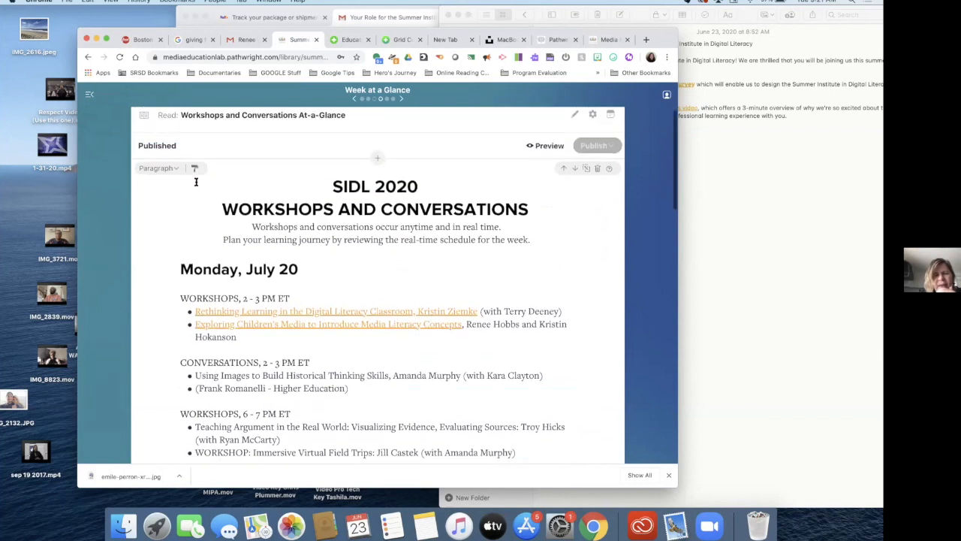
click(546, 154)
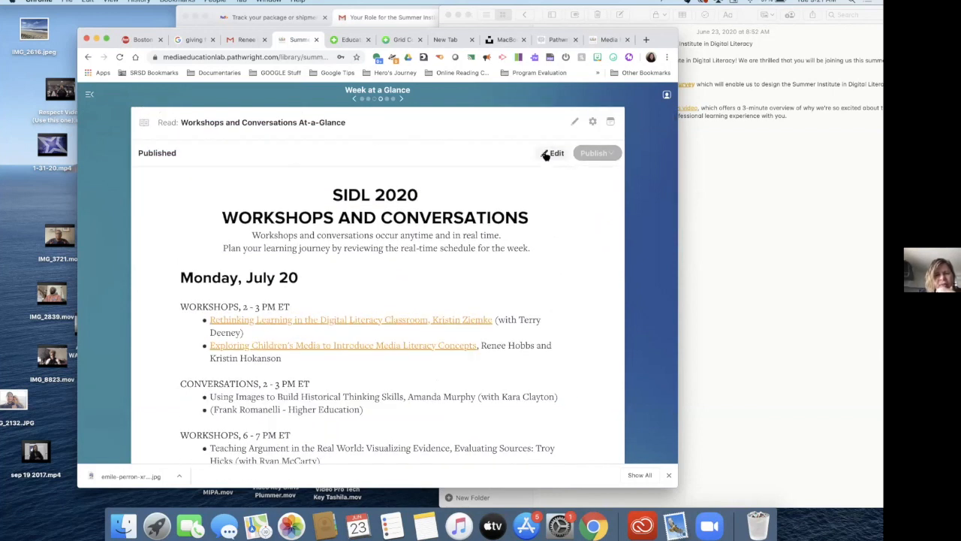
scroll(440, 229, down, 2)
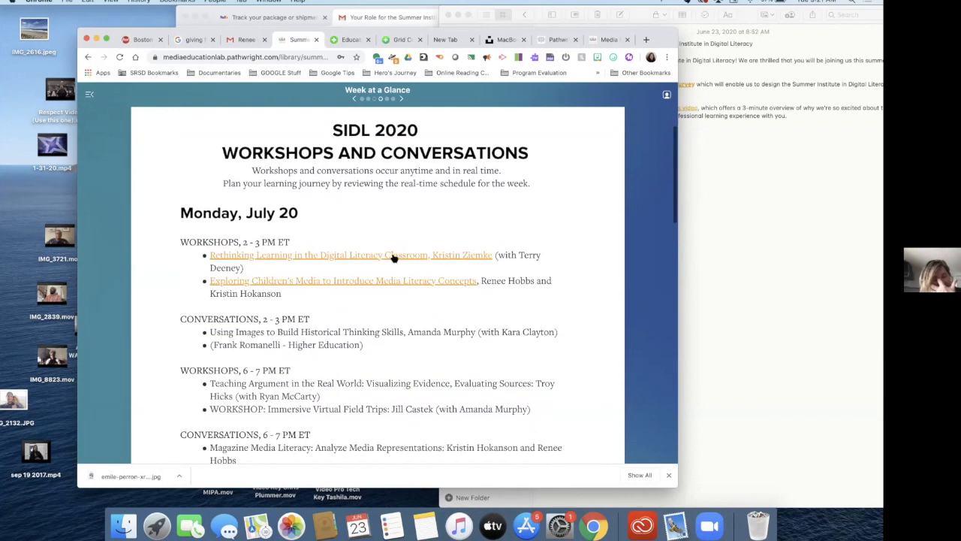
Open the Rethinking Learning in the Digital Literacy Classroom course and browse its path lessons.
click(394, 256)
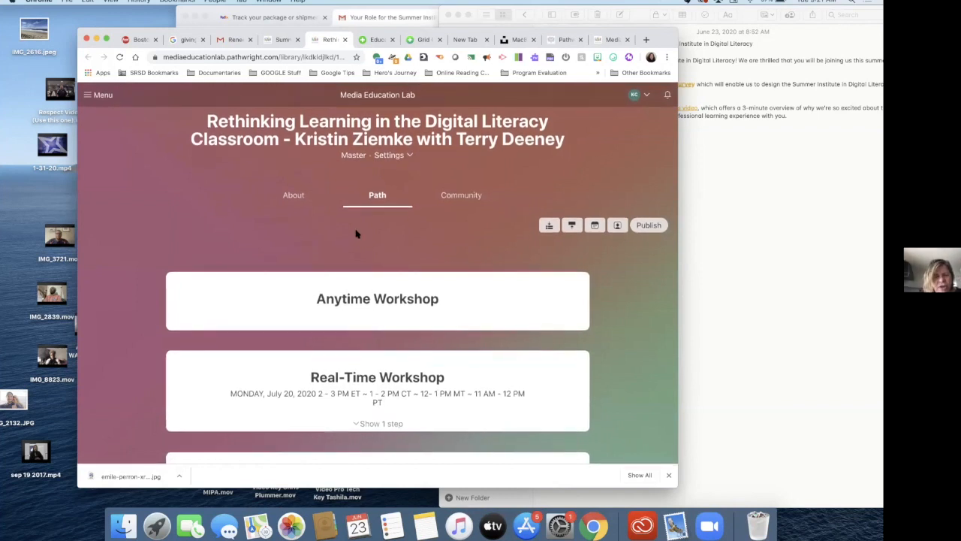
scroll(358, 235, down, 2)
scroll(359, 300, down, 3)
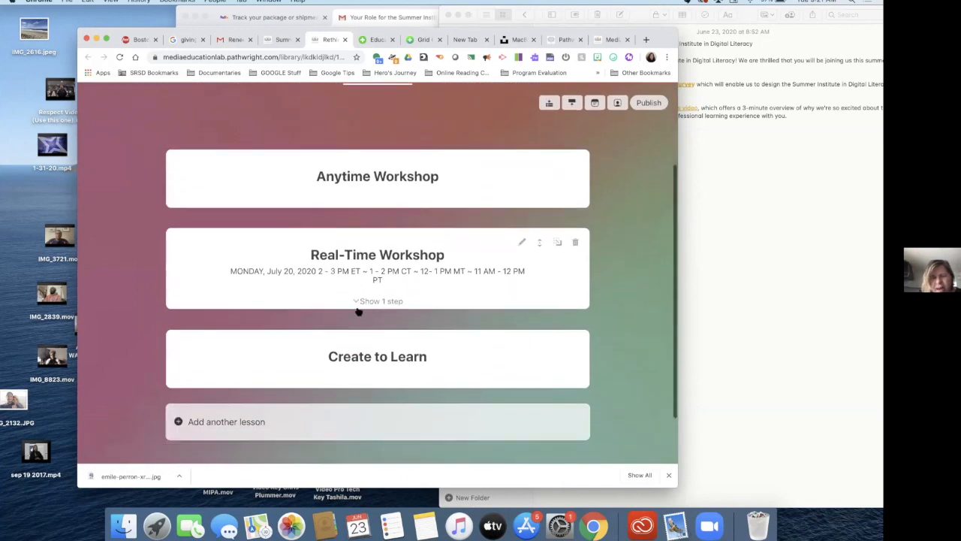
scroll(357, 336, down, 1)
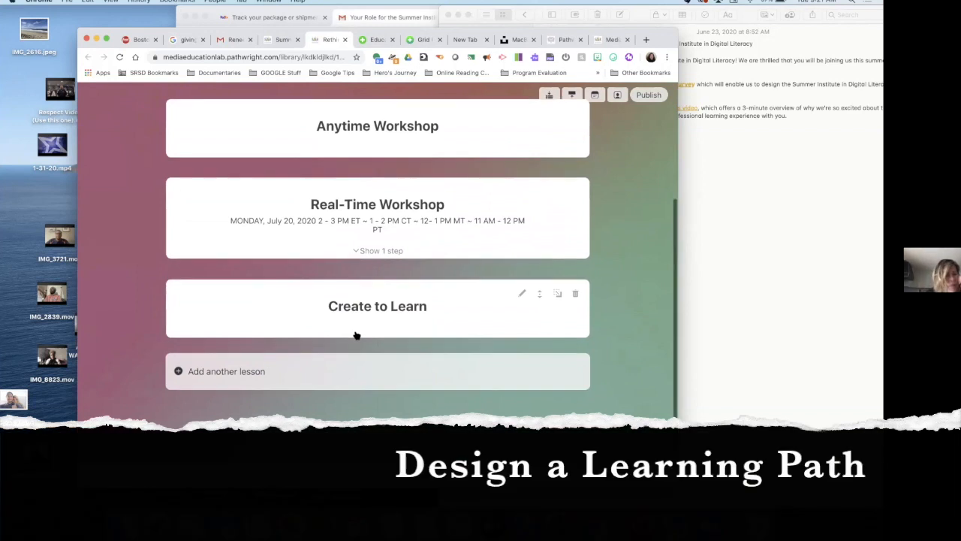
scroll(357, 336, up, 2)
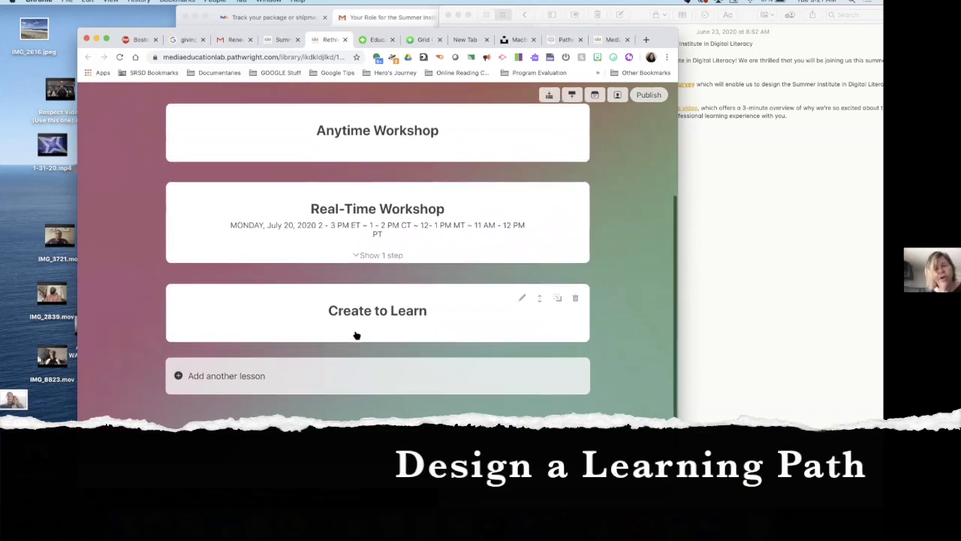
scroll(356, 336, up, 5)
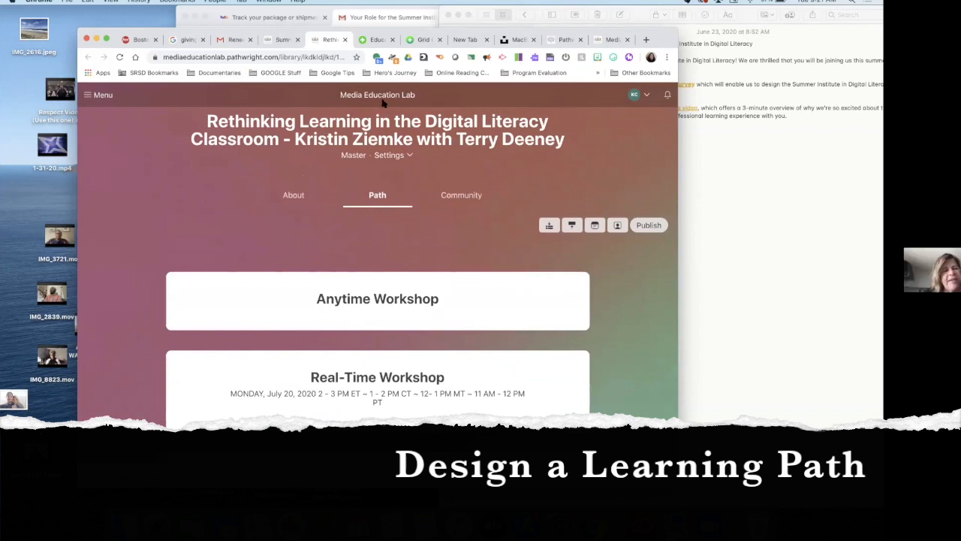
Go to Designing from the Menu and browse courses like Media Literacy in Action and Curation Situations.
click(89, 93)
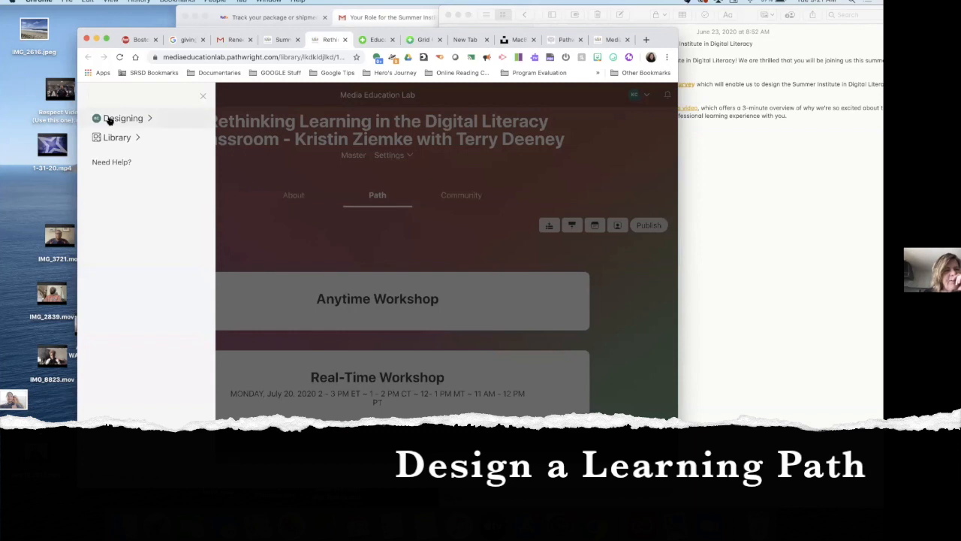
click(109, 120)
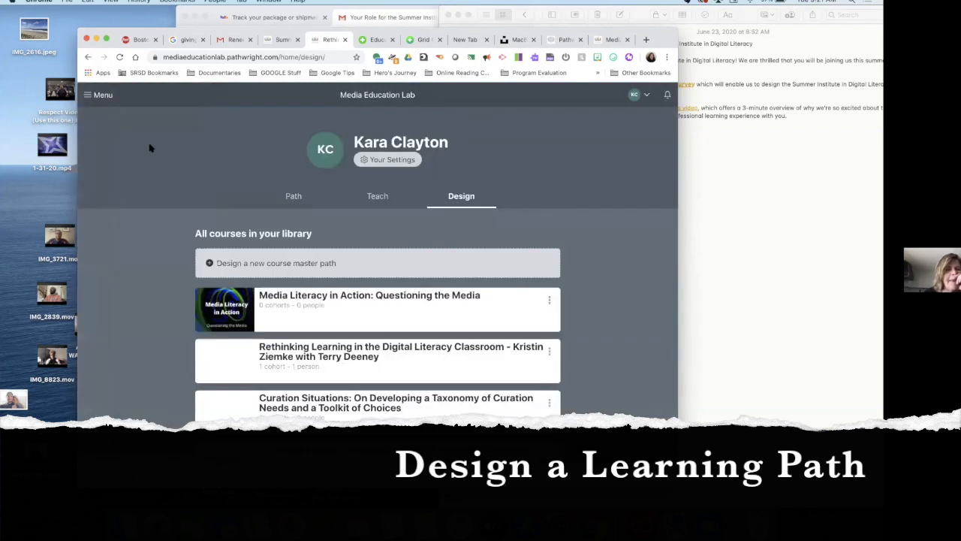
scroll(149, 164, down, 1)
scroll(149, 164, down, 2)
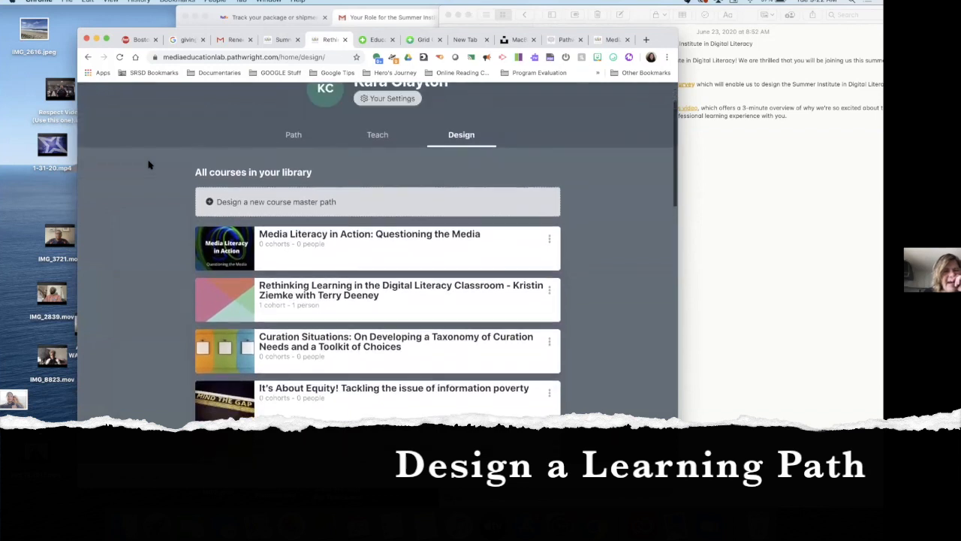
scroll(149, 165, down, 1)
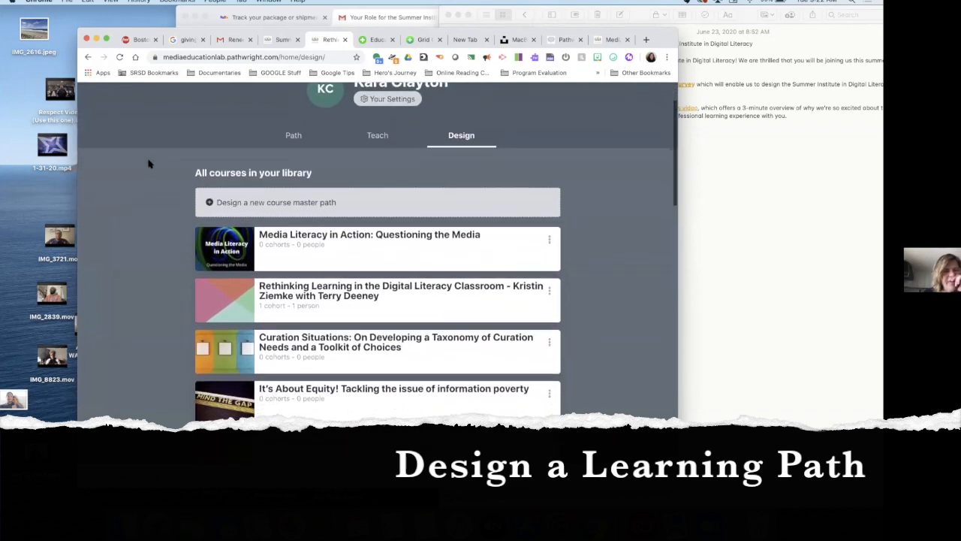
scroll(149, 165, up, 1)
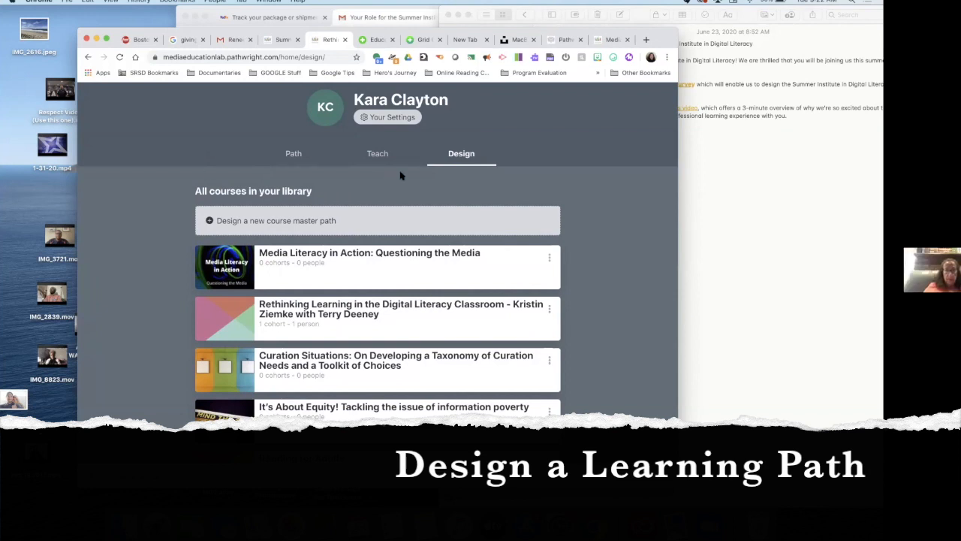
scroll(377, 194, up, 2)
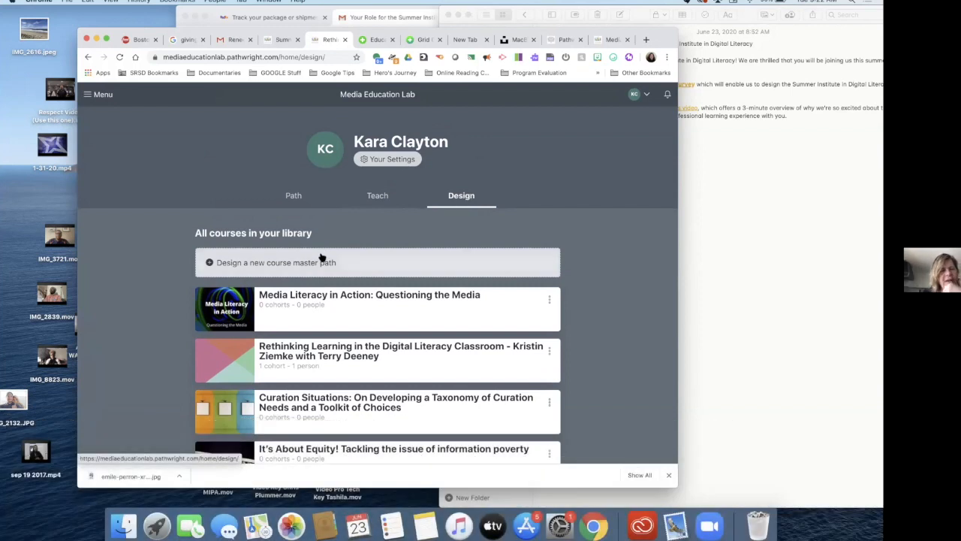
Create a new course path named 'Creative Video Production'.
click(276, 265)
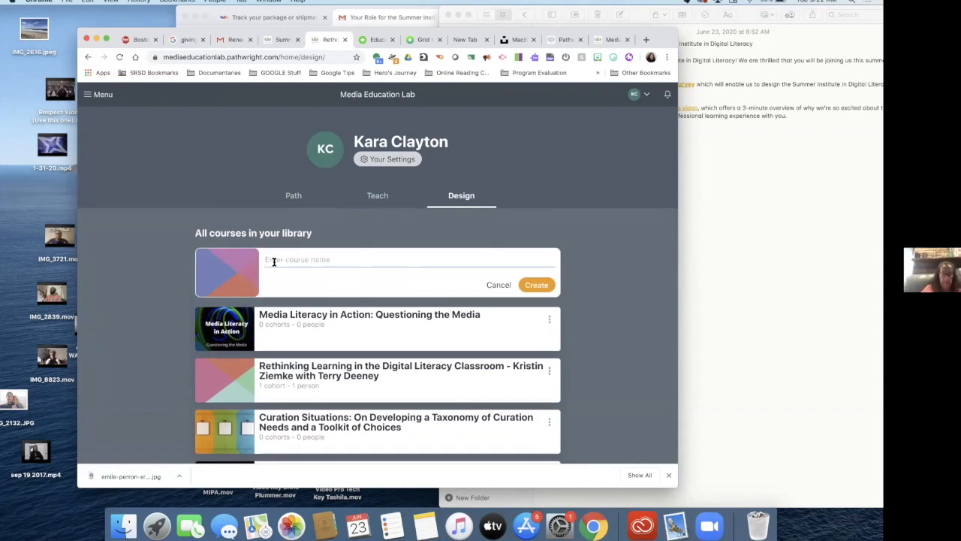
text(Creative)
text( Me)
text(ideo Production)
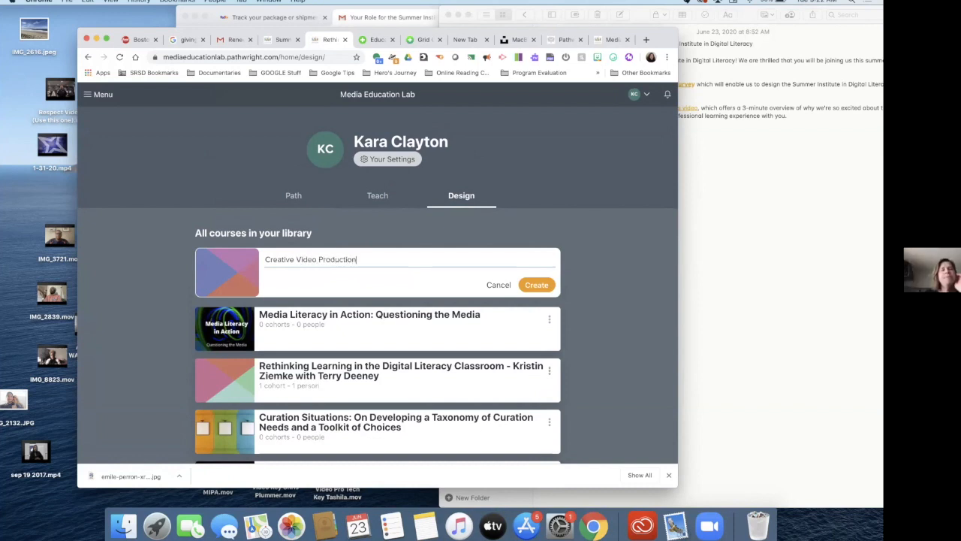
click(535, 286)
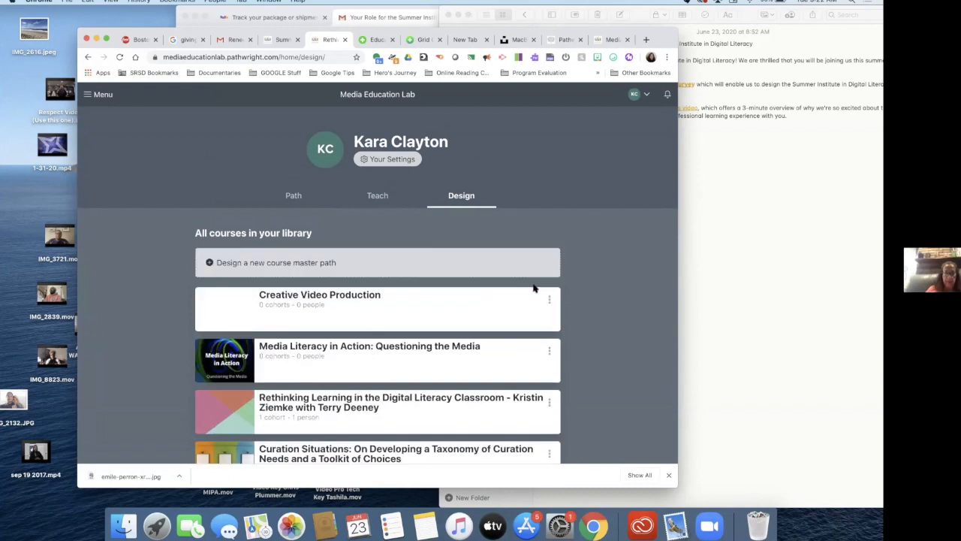
Open the Creative Video Production course page from its options menu.
scroll(428, 304, down, 1)
scroll(427, 303, down, 1)
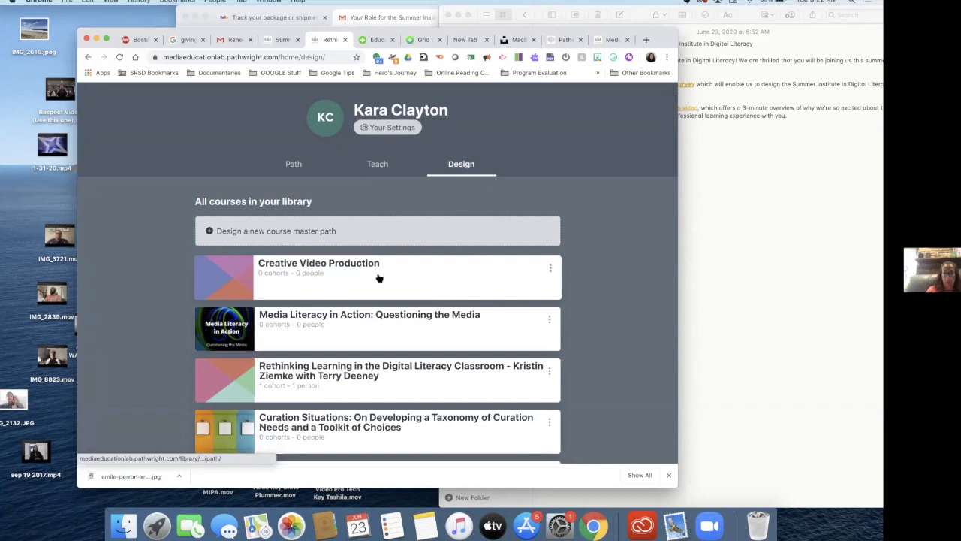
click(550, 269)
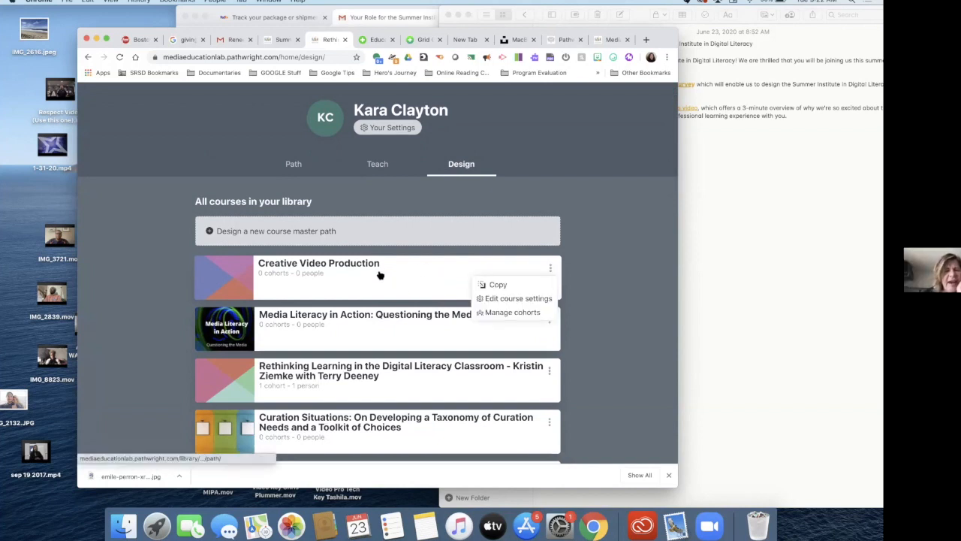
click(405, 275)
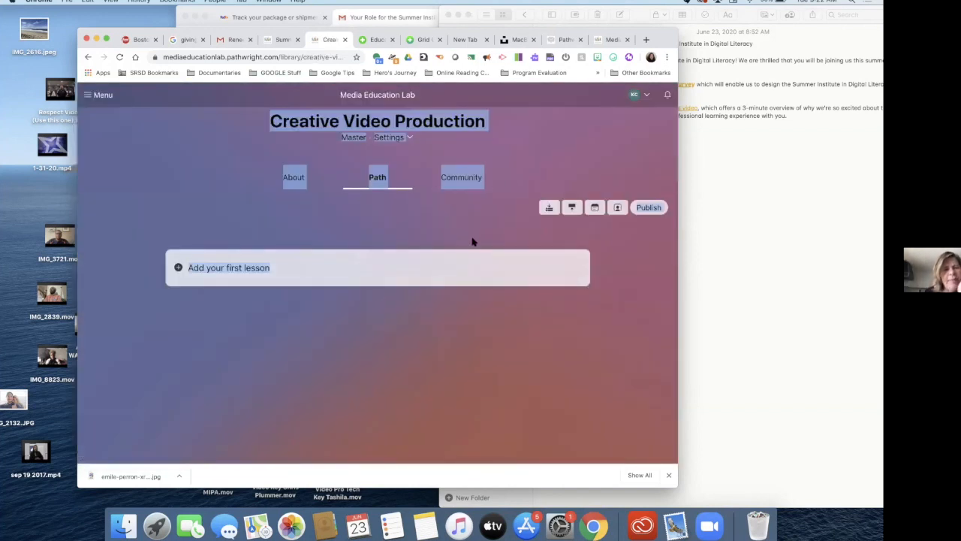
Add the first lesson to the path, titled 'Anytime Conversation'.
click(404, 323)
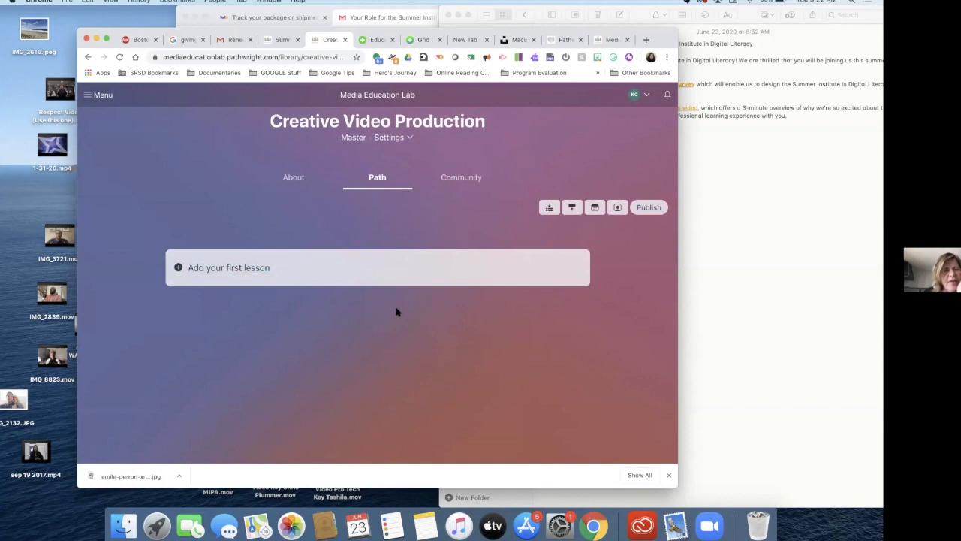
click(267, 269)
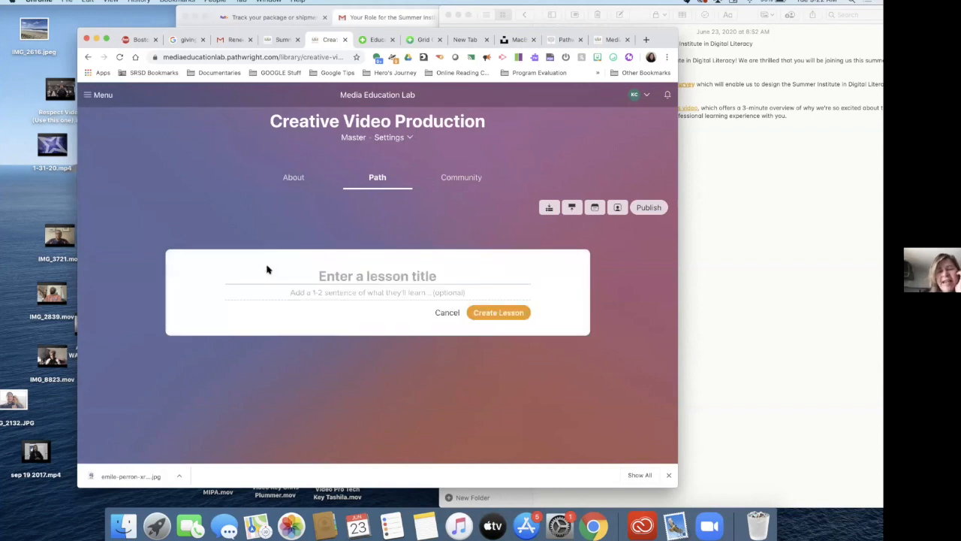
text(Anytim)
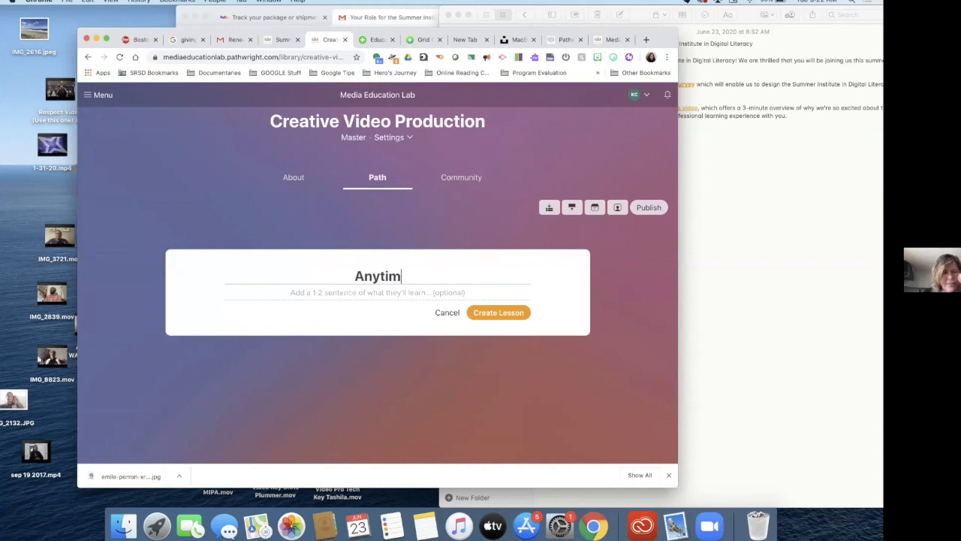
text(e W)
key(BackSpace)
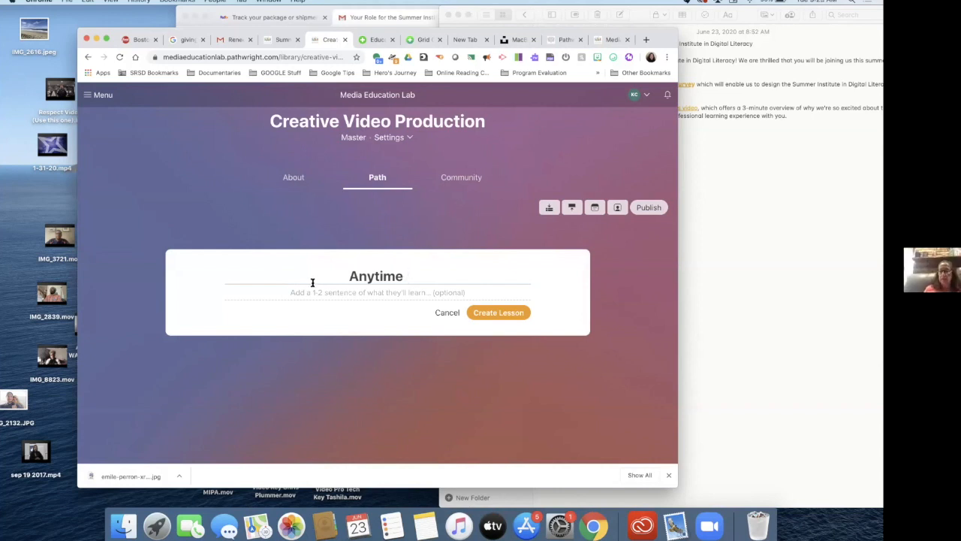
text(Conv)
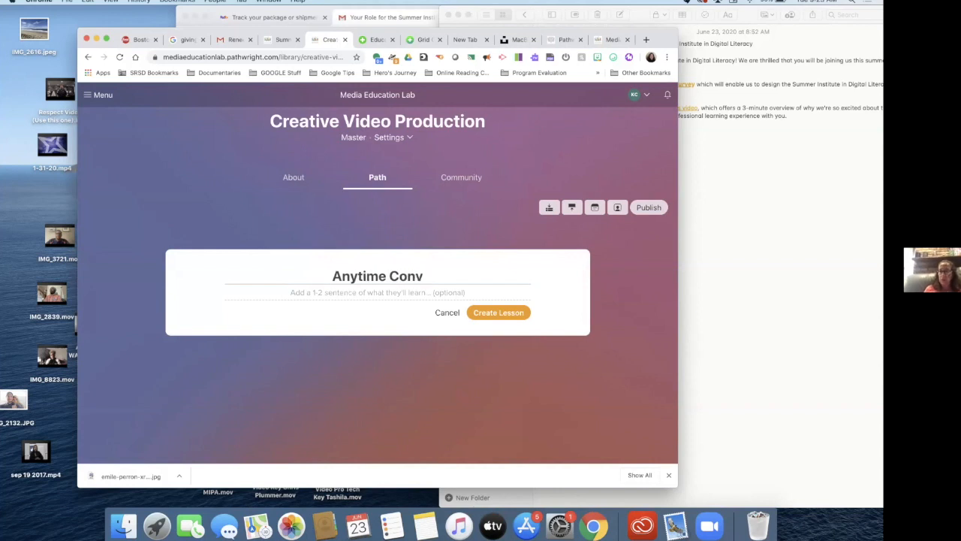
key(BackSpace)
key(BackSpace)
key(BackSpace)
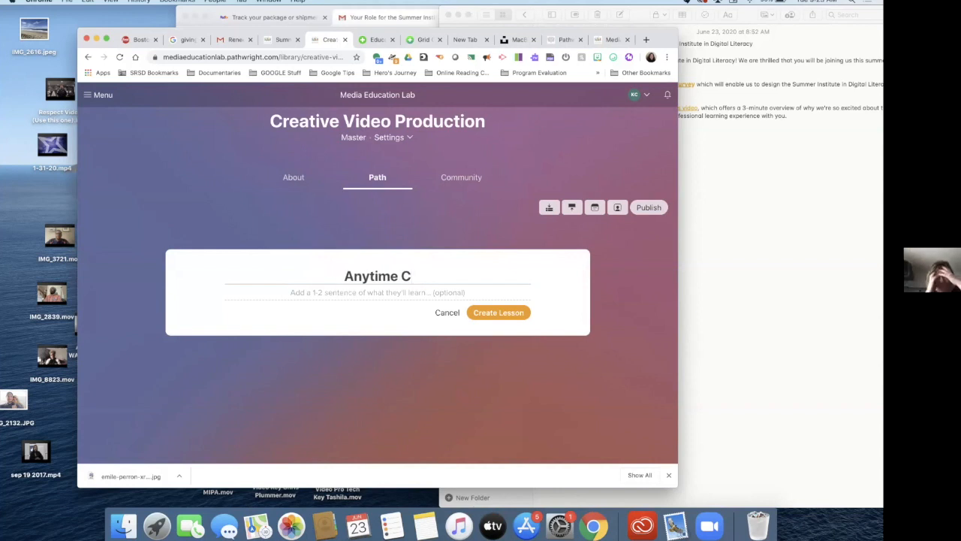
text(onversation)
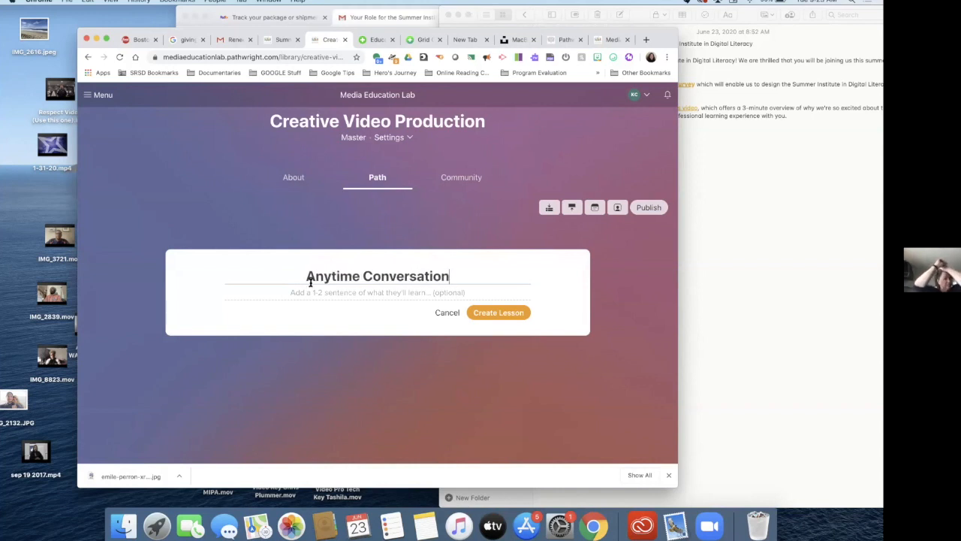
click(501, 314)
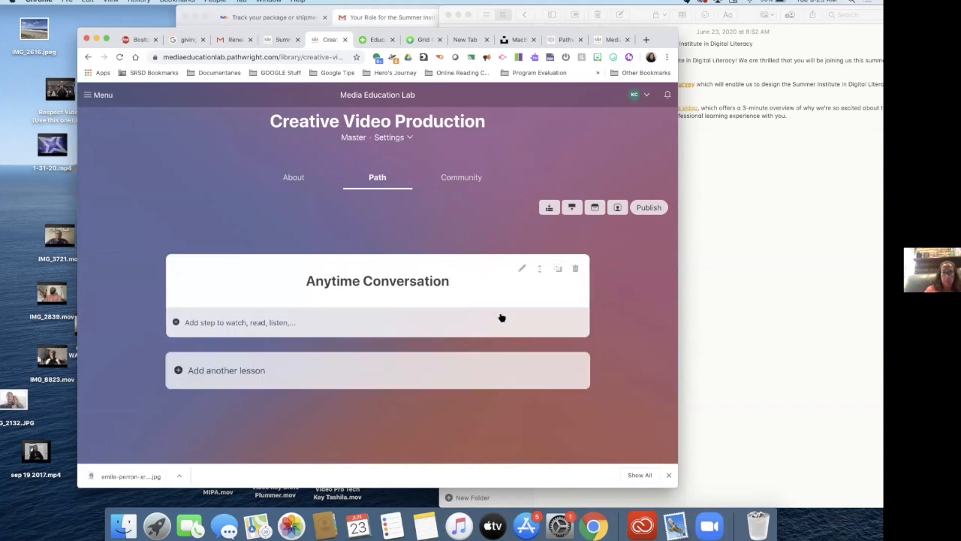
Add two more lessons, 'Real Time Conversation' and 'Create to Learn'.
click(333, 379)
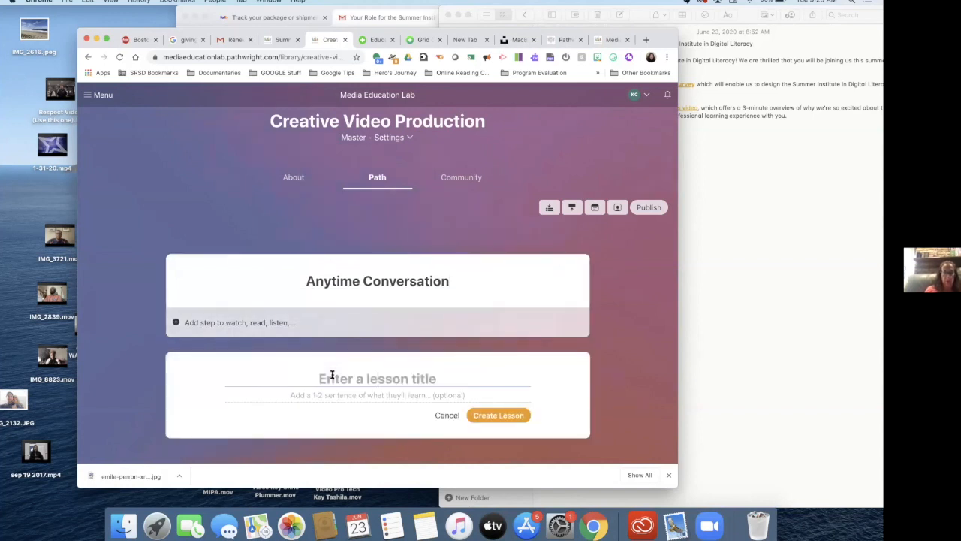
text(Real)
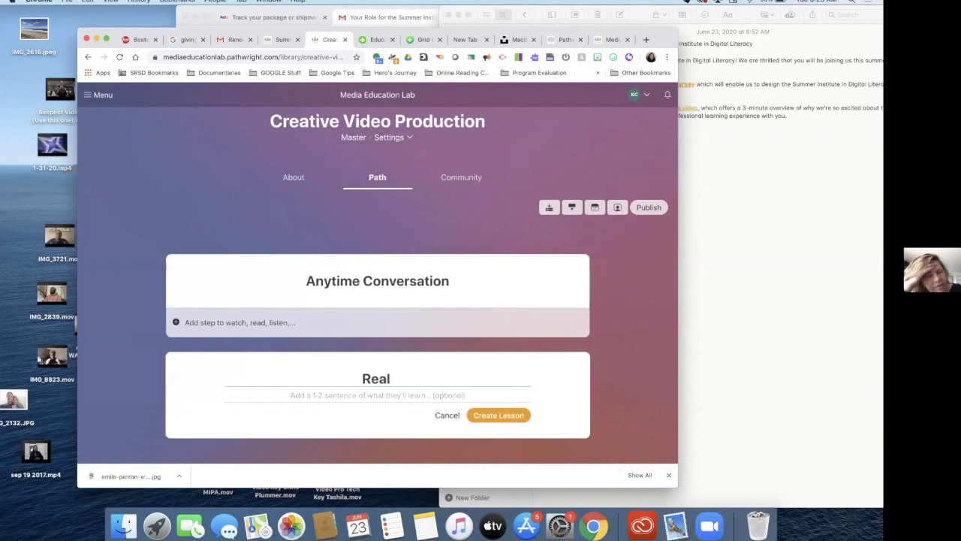
text( Time Conversation)
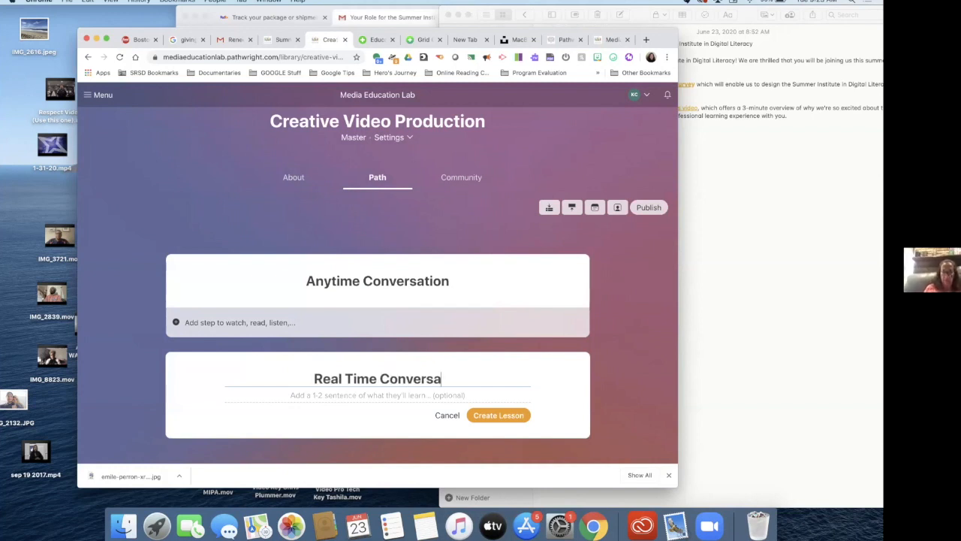
click(514, 417)
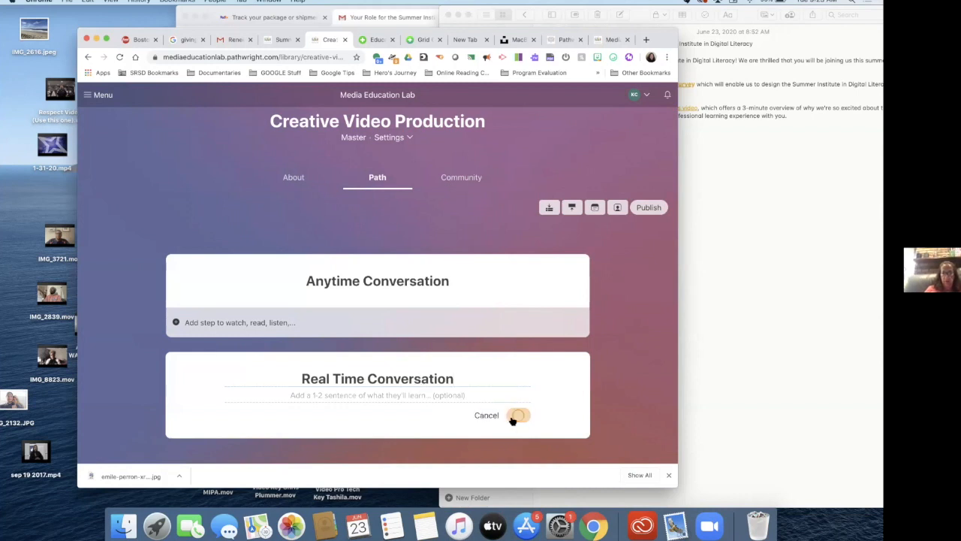
scroll(513, 421, down, 3)
click(351, 365)
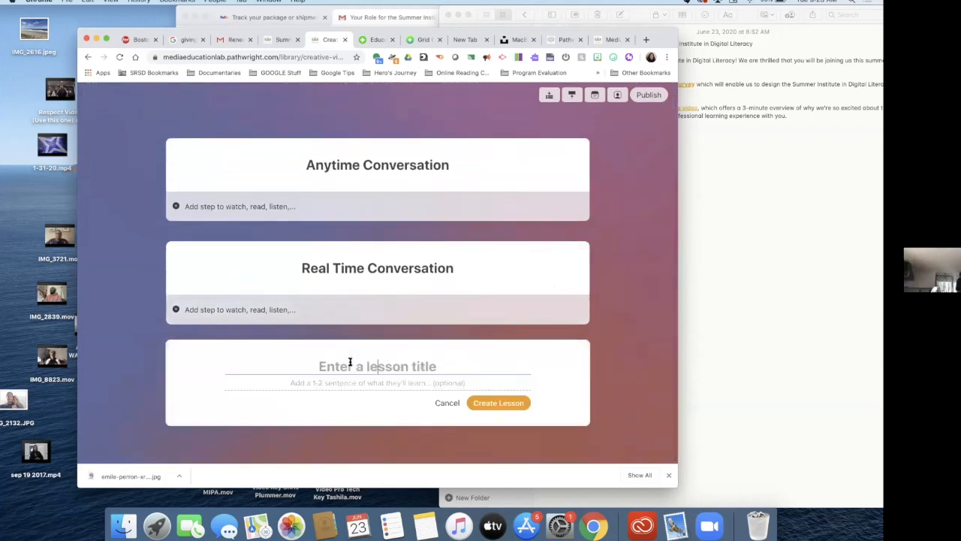
text(Crea)
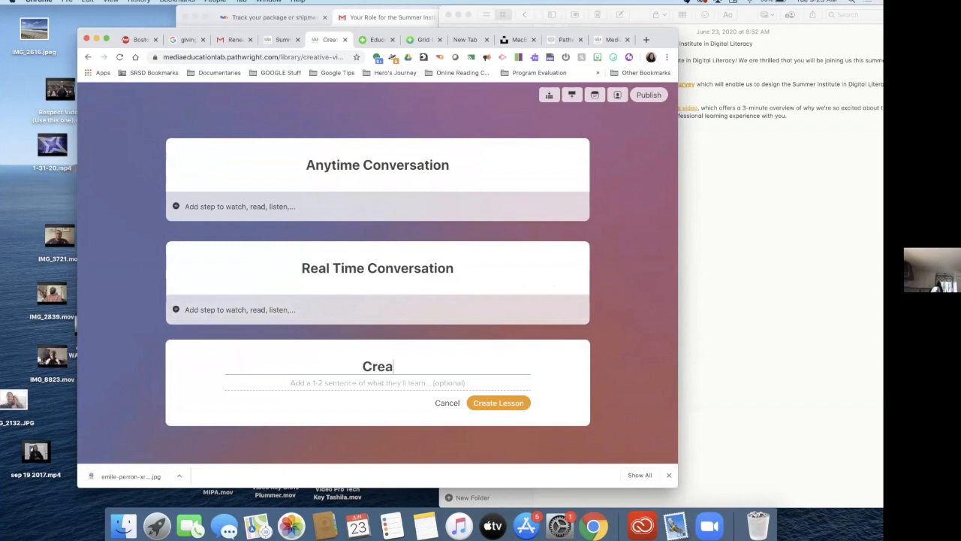
text(te to Learn)
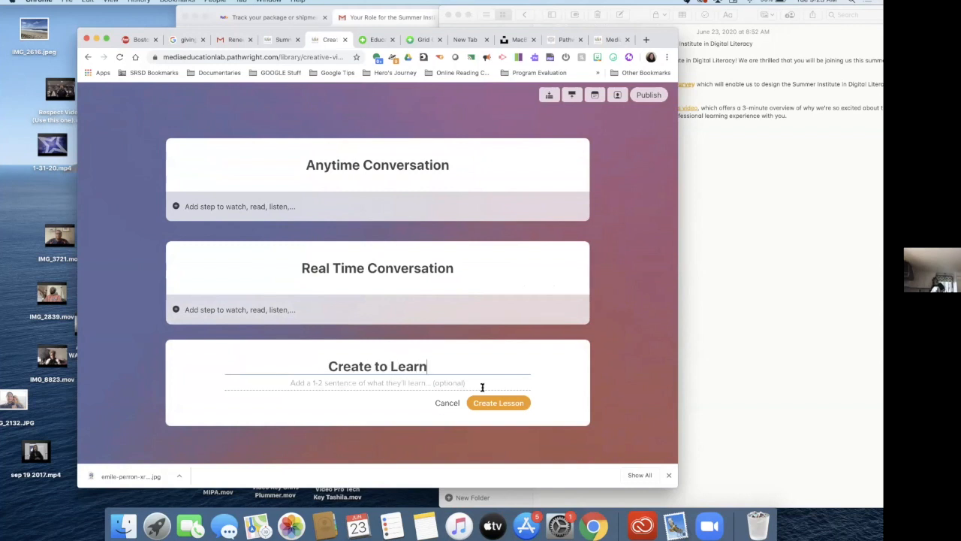
click(502, 403)
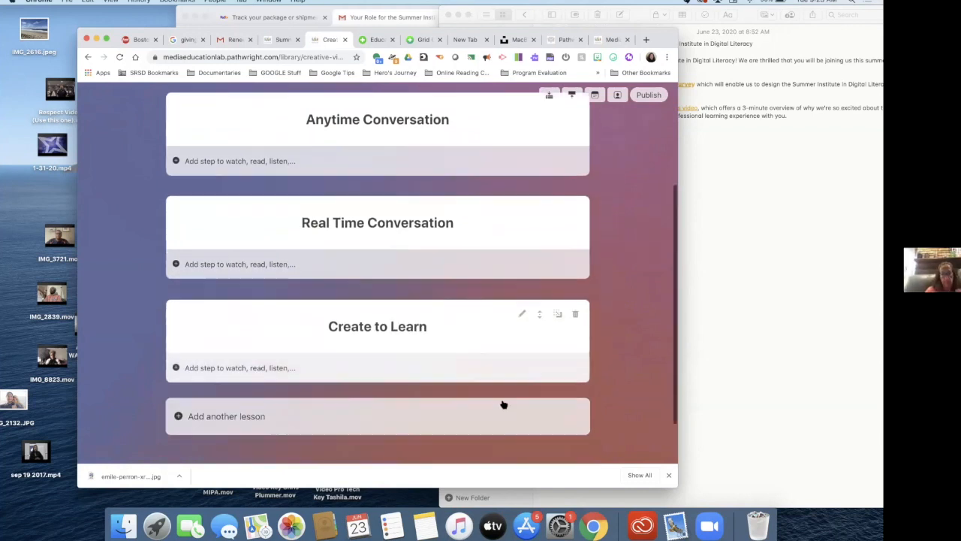
scroll(504, 405, up, 1)
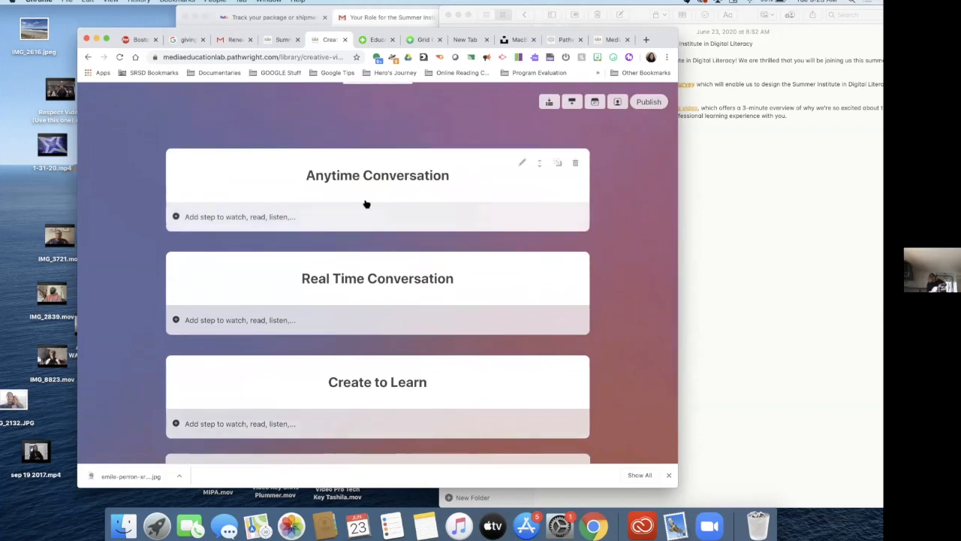
Add a Watch step to Anytime Conversation for the video conversation about the team's video production experience.
click(278, 219)
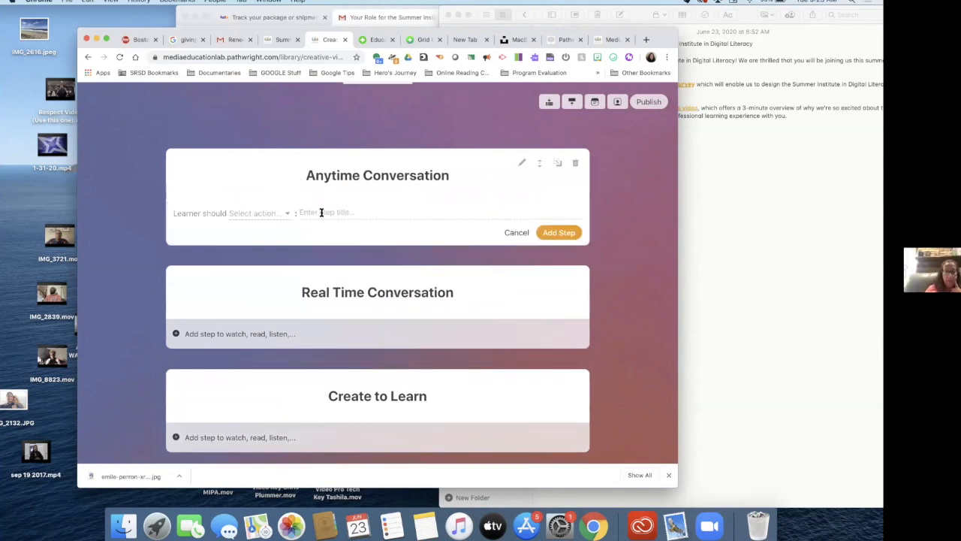
click(289, 216)
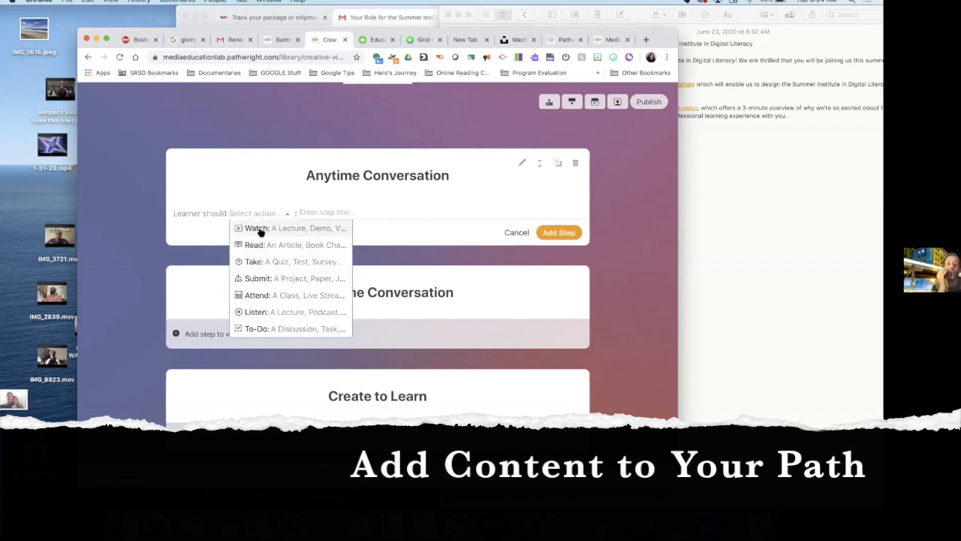
click(260, 230)
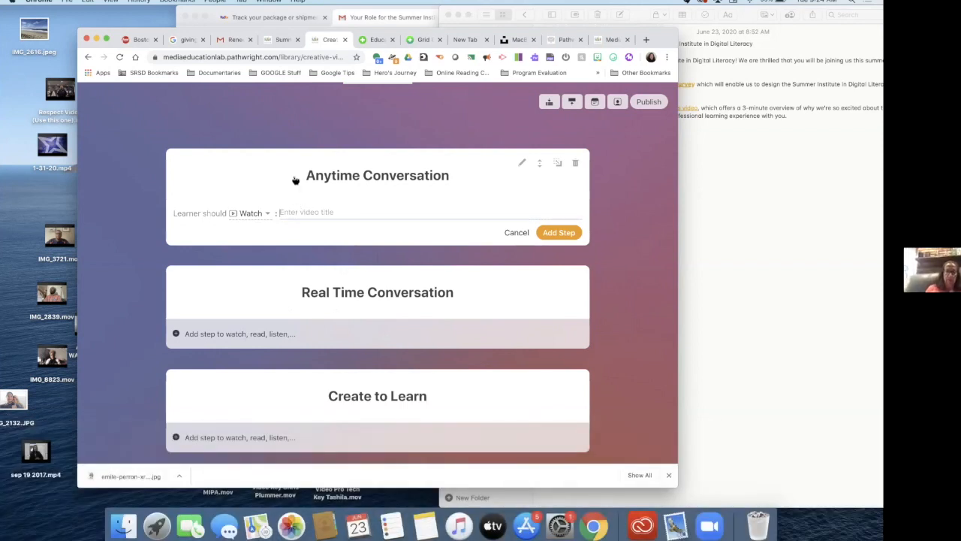
text(Video)
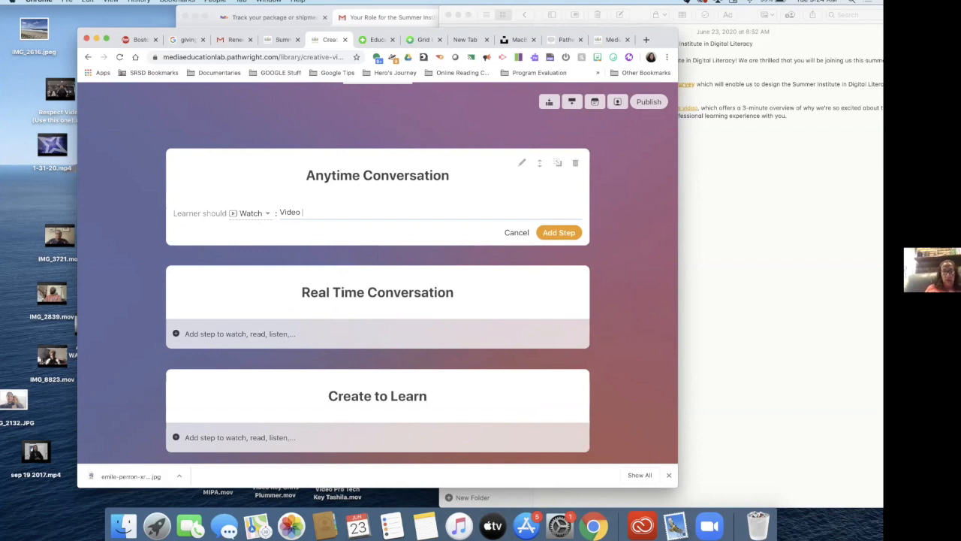
text( conversation with Yonty and Kara abou)
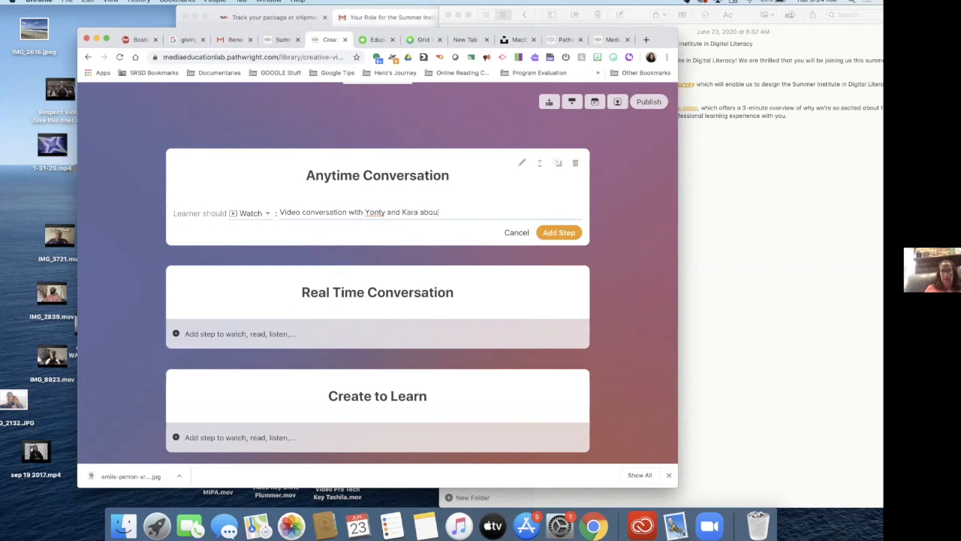
text(t our video )
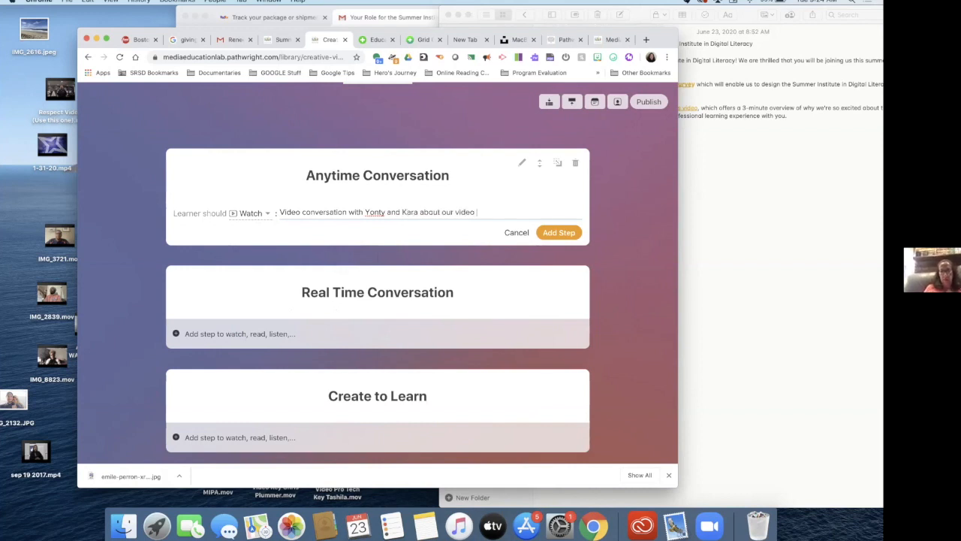
text(production experience.)
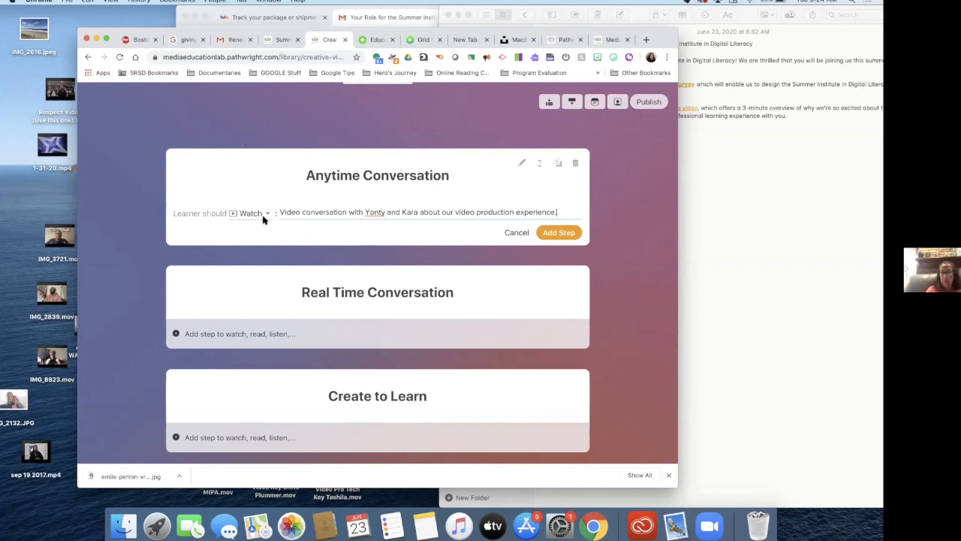
click(562, 234)
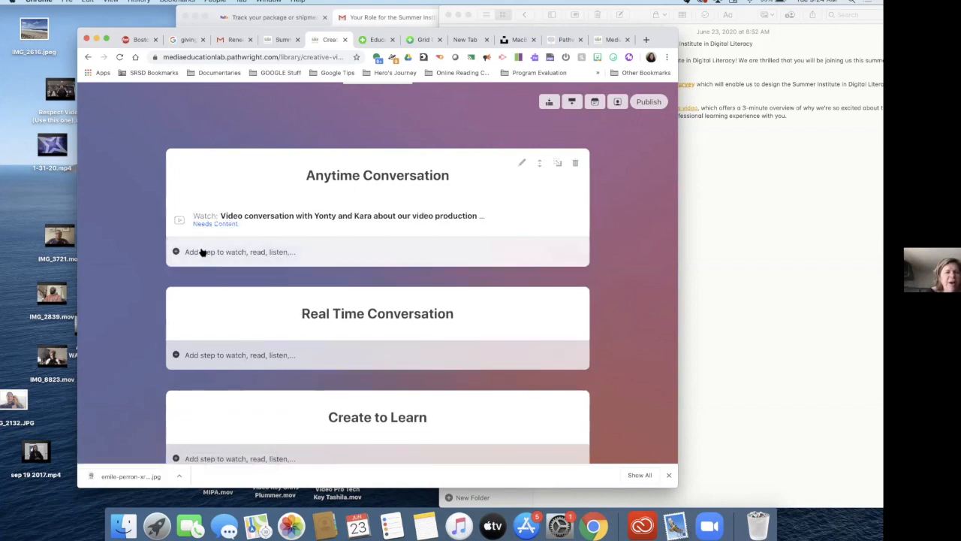
scroll(177, 264, down, 1)
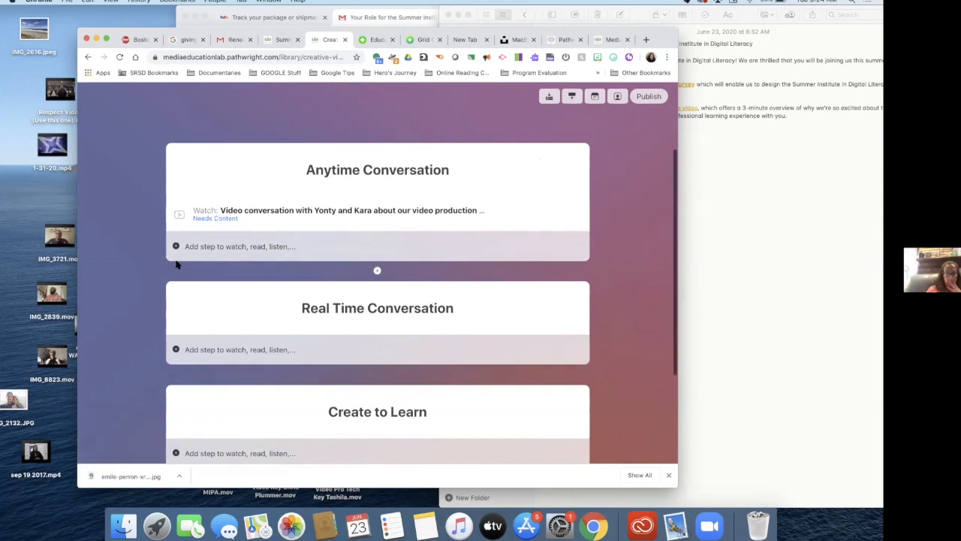
Open the Watch step's content editor and bring up the Media block options.
click(218, 219)
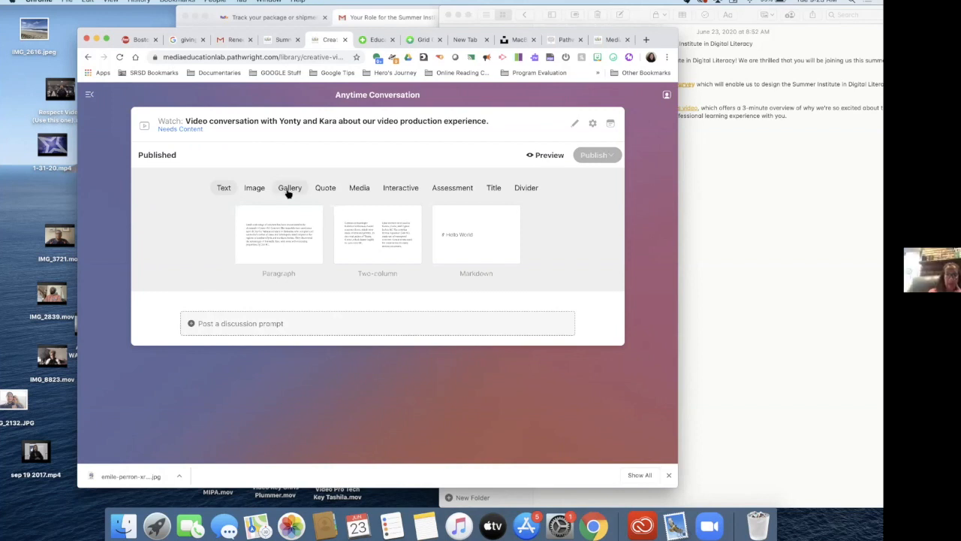
click(362, 190)
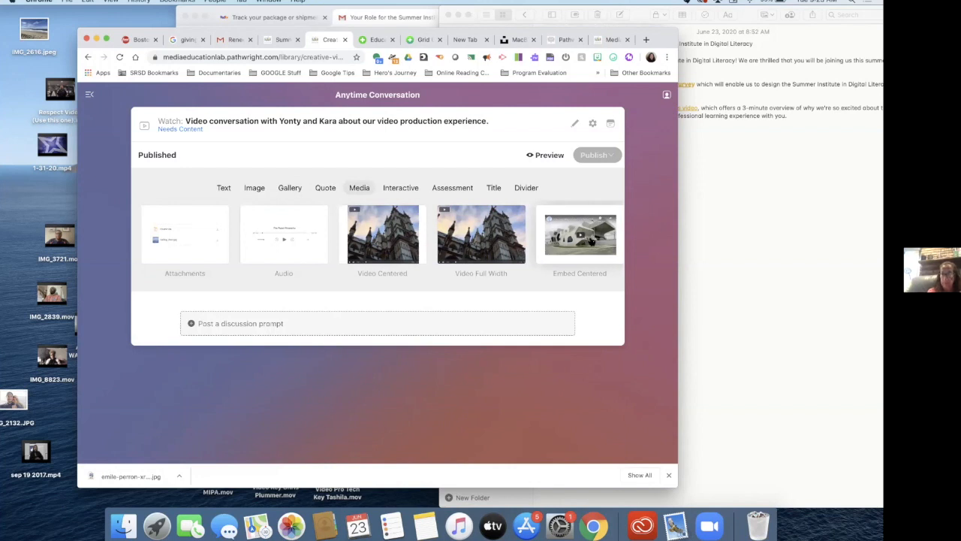
click(582, 236)
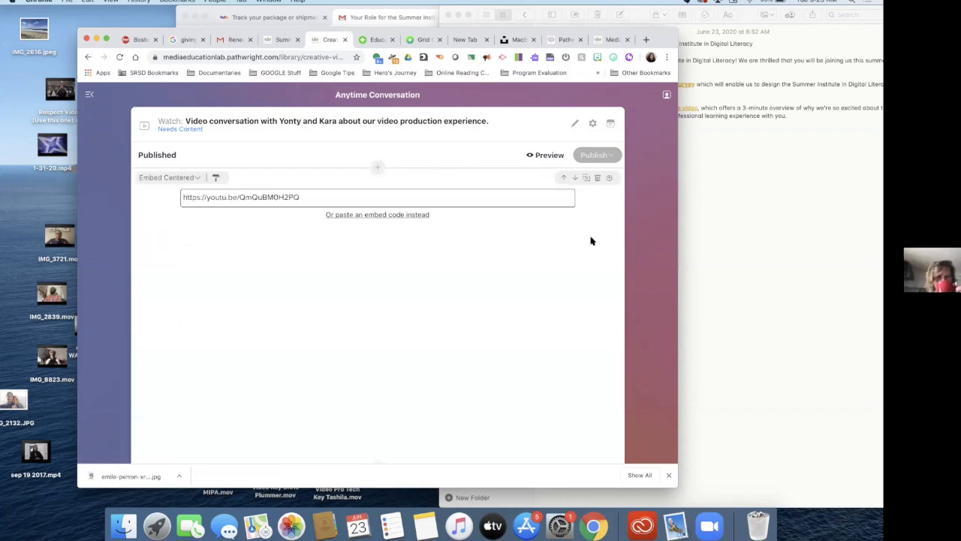
scroll(485, 199, down, 2)
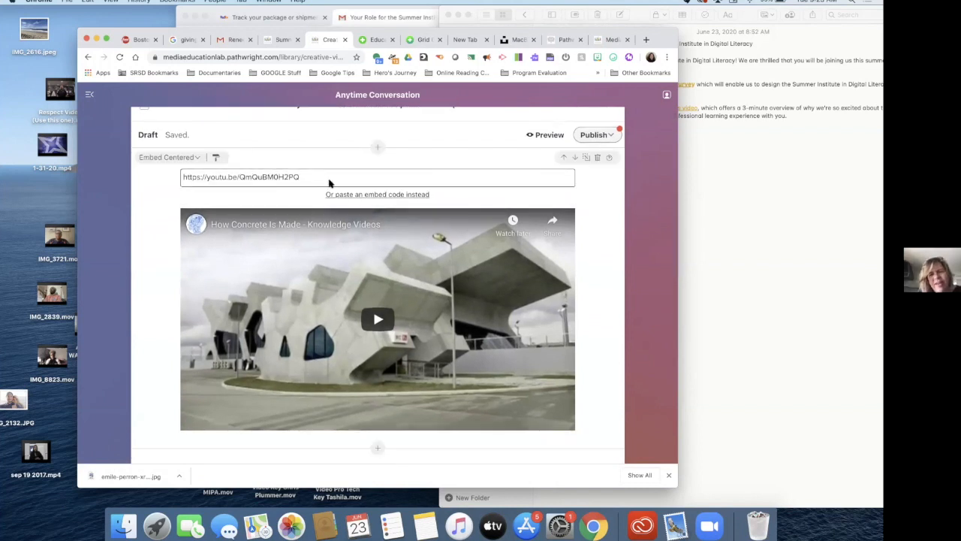
scroll(328, 198, up, 1)
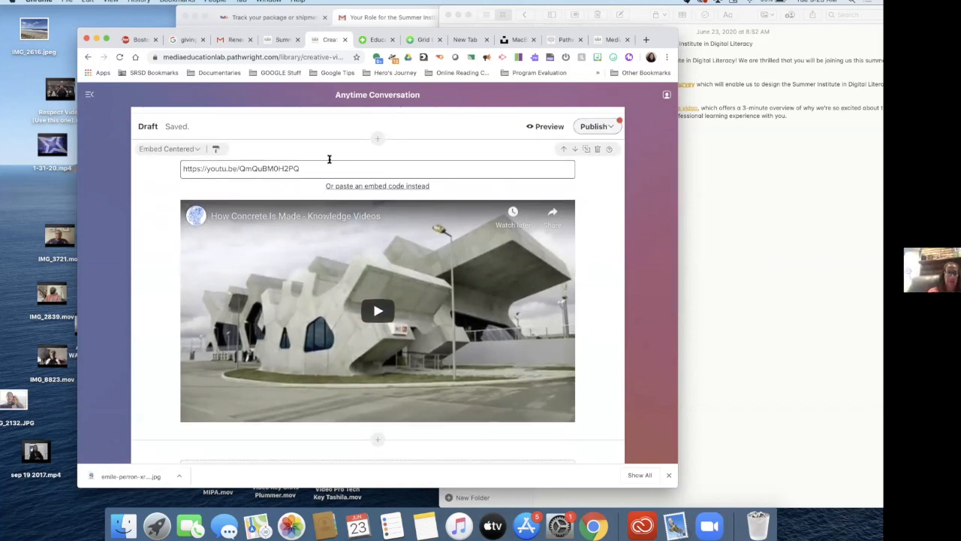
scroll(328, 157, up, 4)
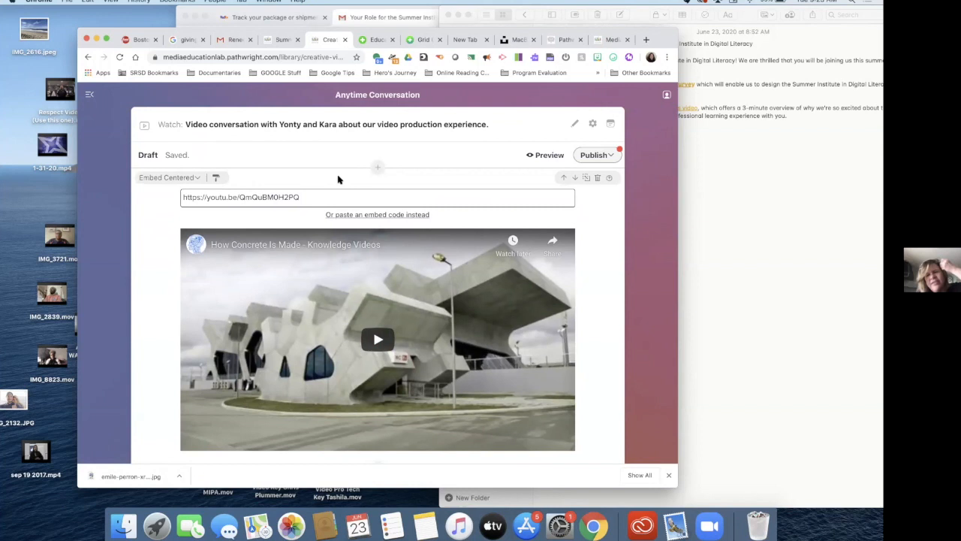
triple_click(307, 198)
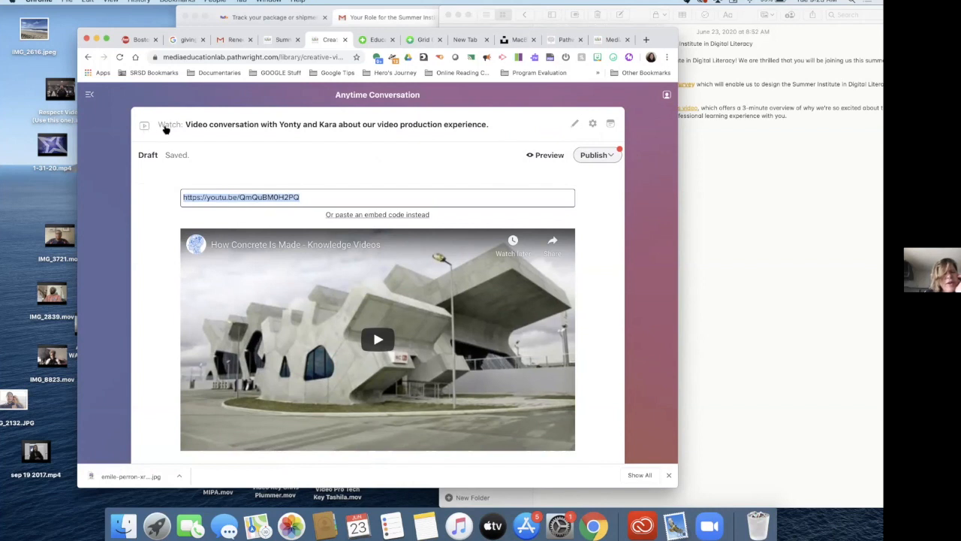
mouse_move(309, 167)
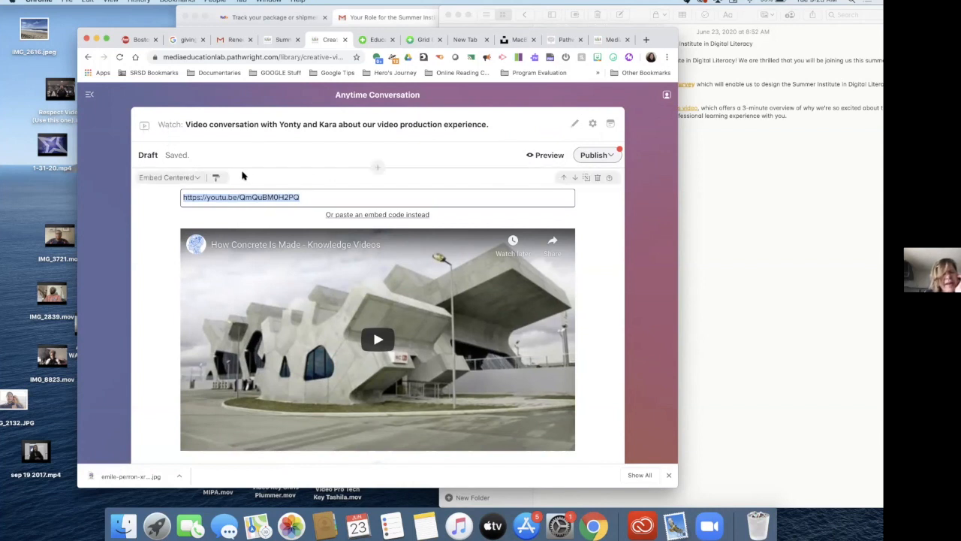
Insert a Markdown text block above the video, then delete the Hello World block.
click(377, 169)
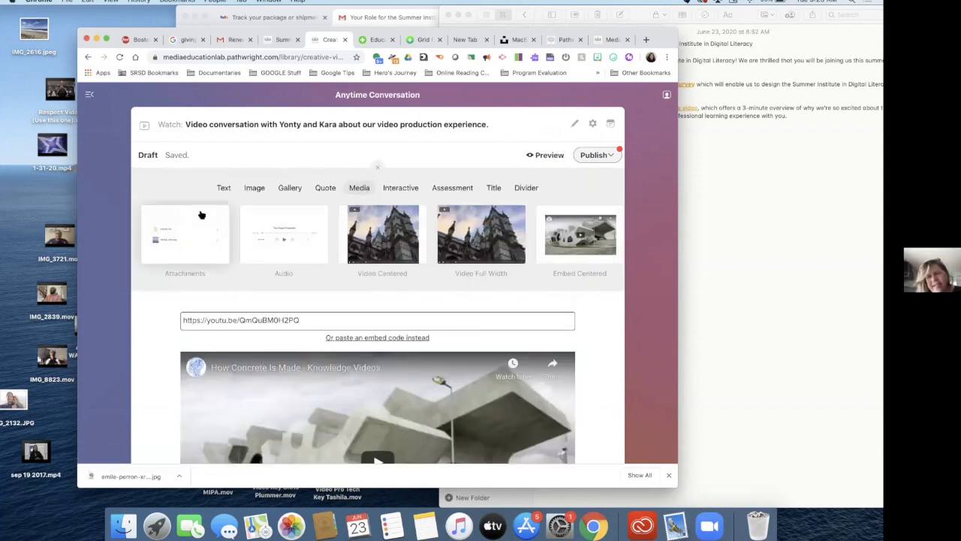
click(222, 189)
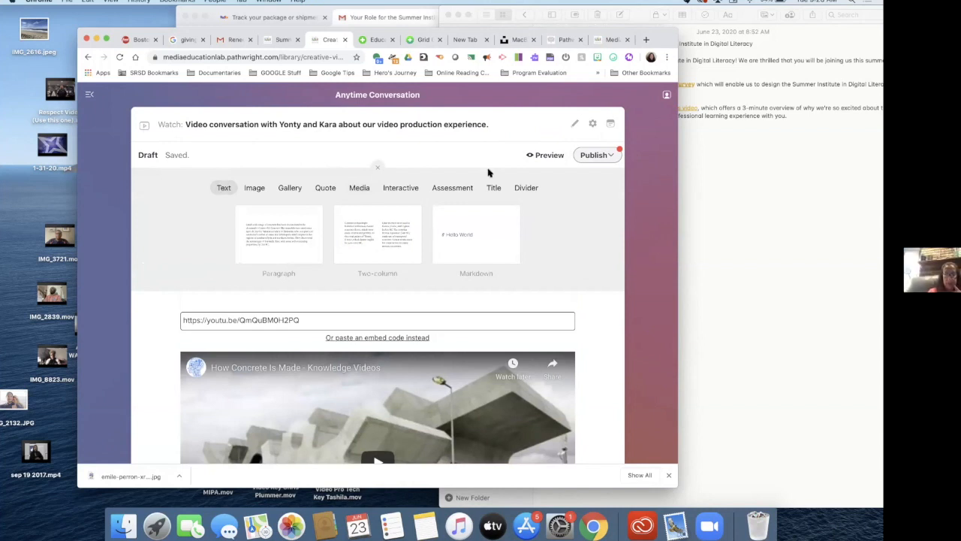
click(465, 248)
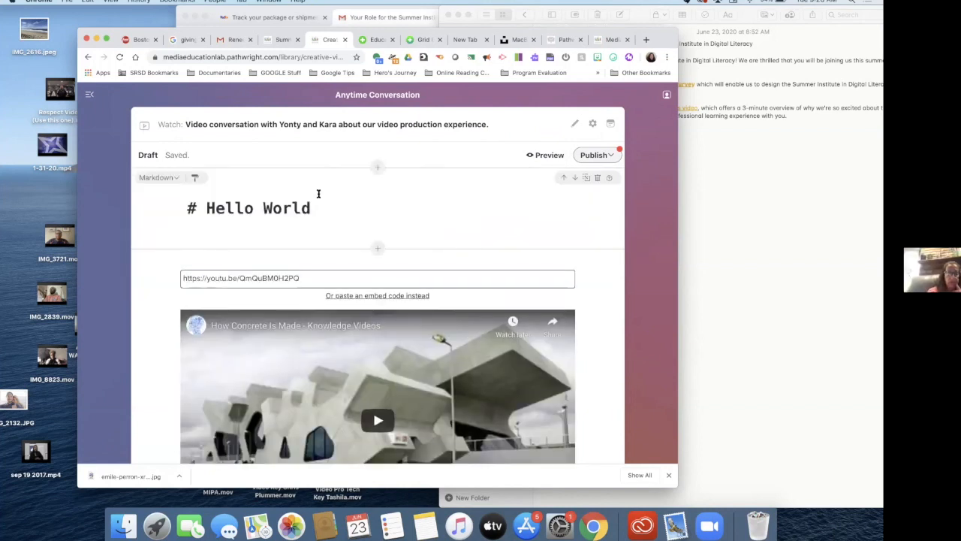
click(175, 178)
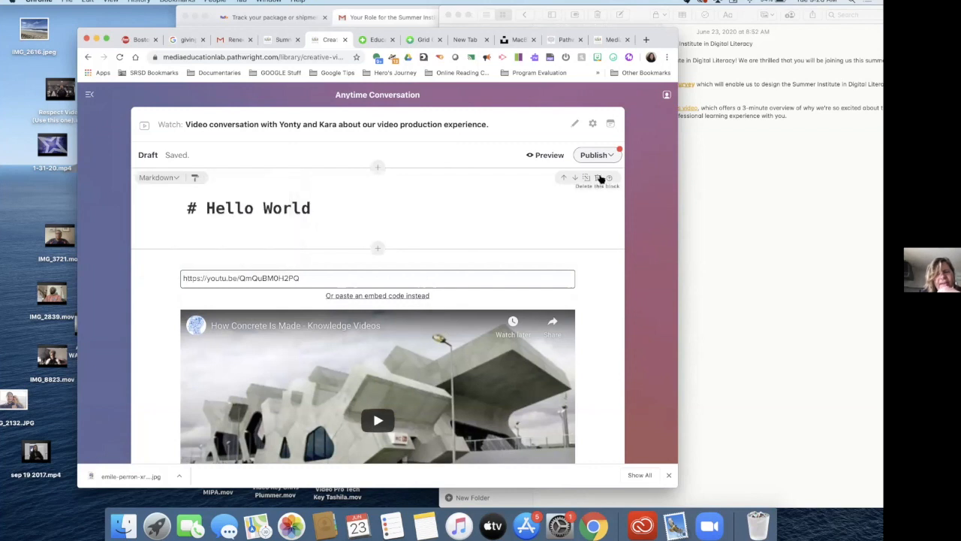
click(599, 179)
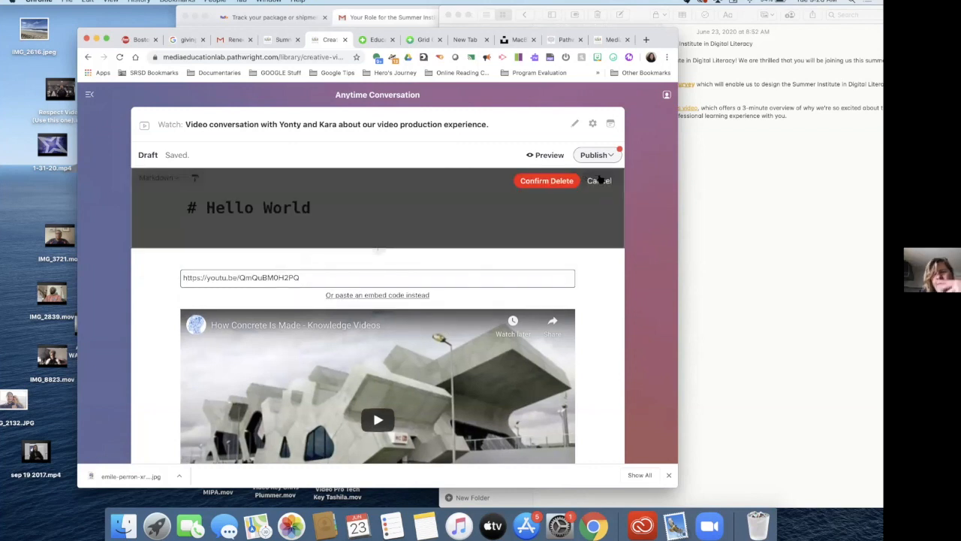
click(547, 181)
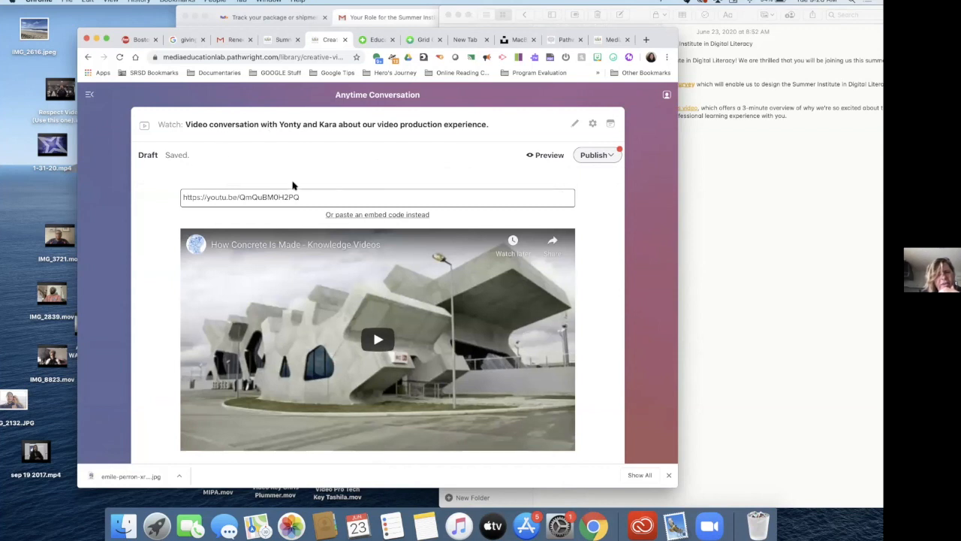
Insert a Paragraph block above the video and replace its sample text with the video description heading.
click(377, 171)
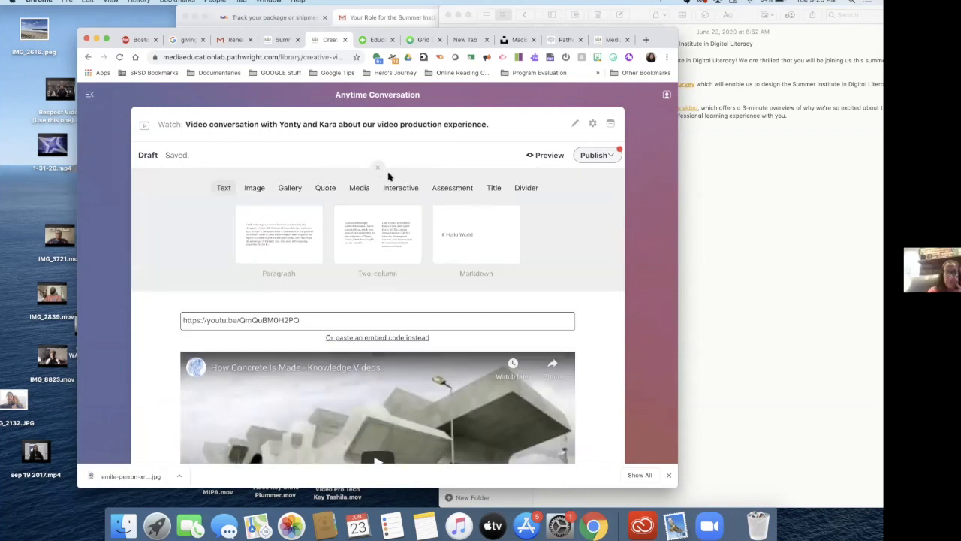
click(278, 229)
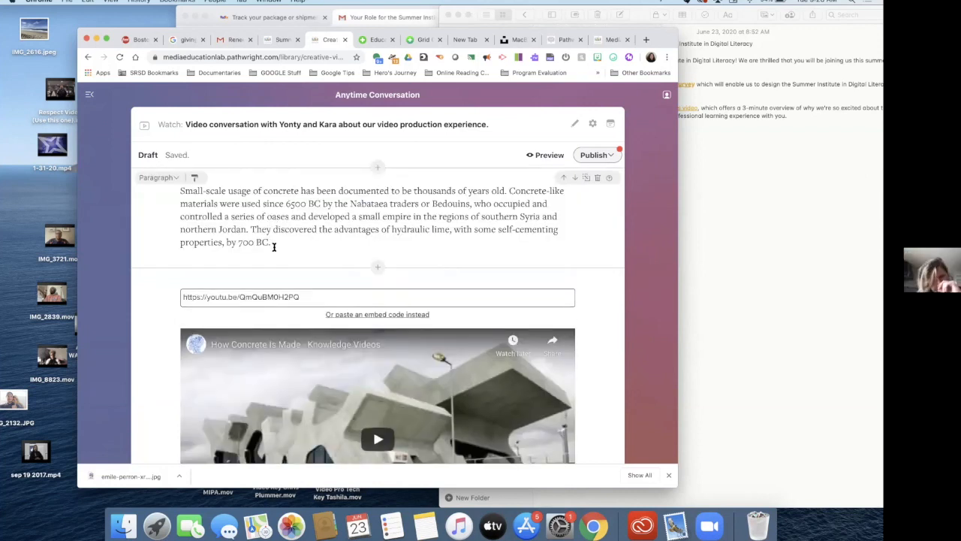
drag(268, 242, 178, 193)
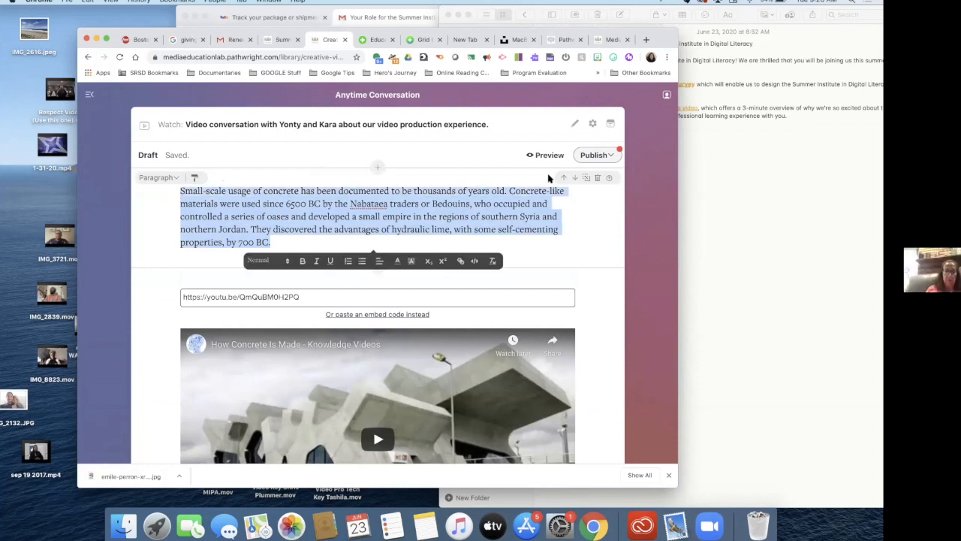
text(Yonty's)
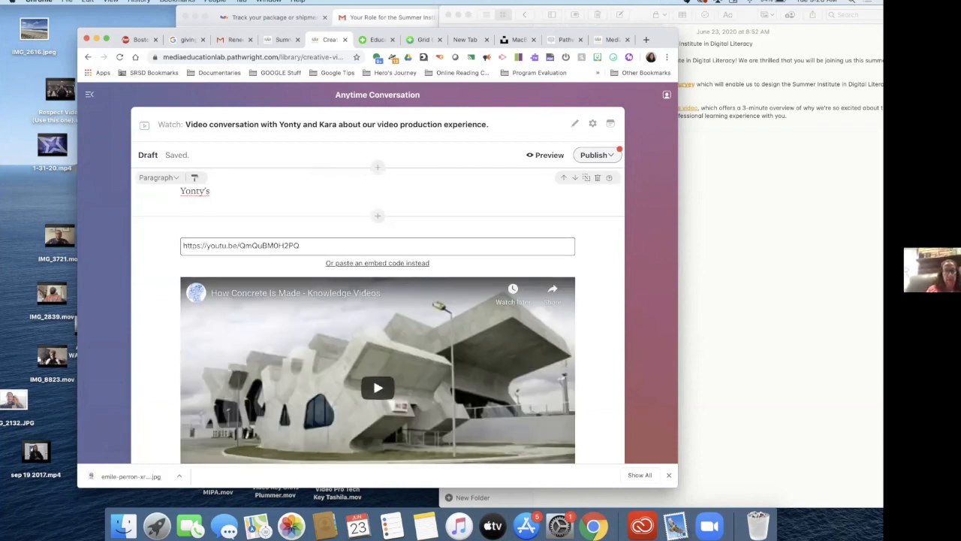
key(BackSpace)
key(BackSpace)
text( and Kar)
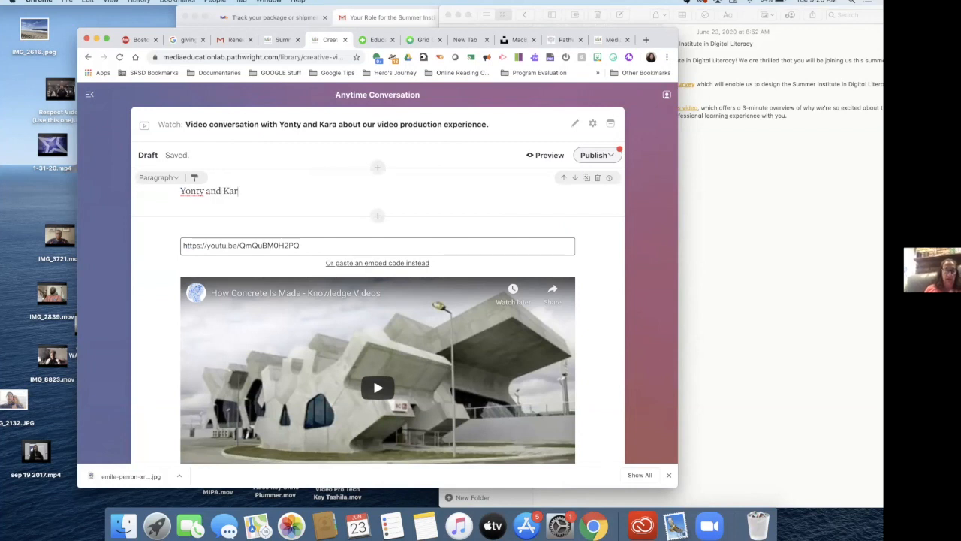
text(a's Description of Video)
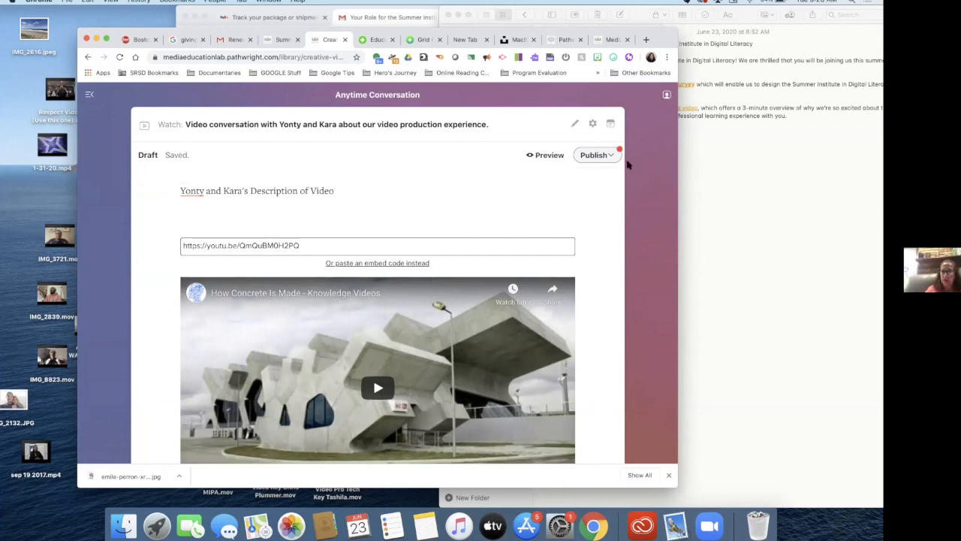
Publish the Watch step's drafted changes.
click(593, 156)
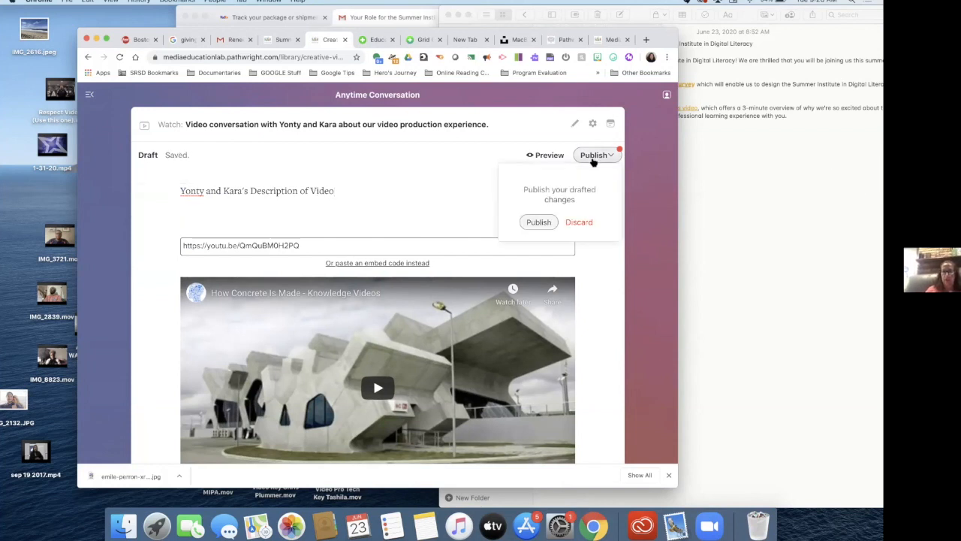
click(541, 221)
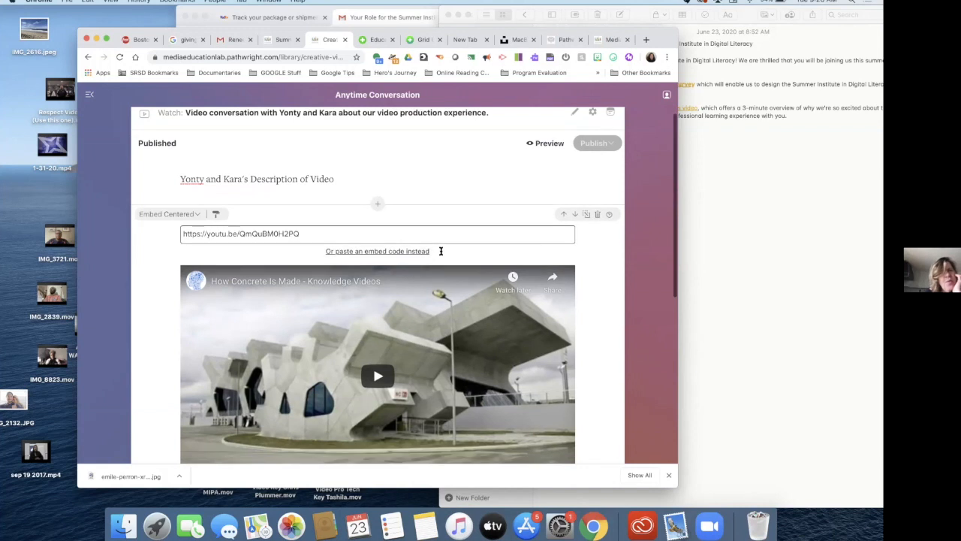
scroll(441, 250, down, 4)
scroll(441, 250, up, 3)
scroll(441, 250, up, 1)
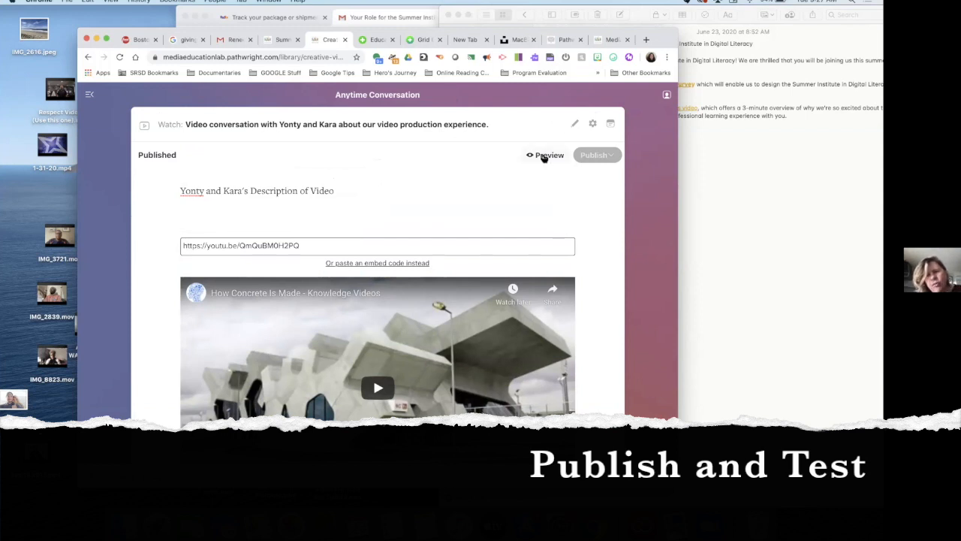
Preview the step as a learner, checking the description, video and Complete Step button, then exit.
click(667, 96)
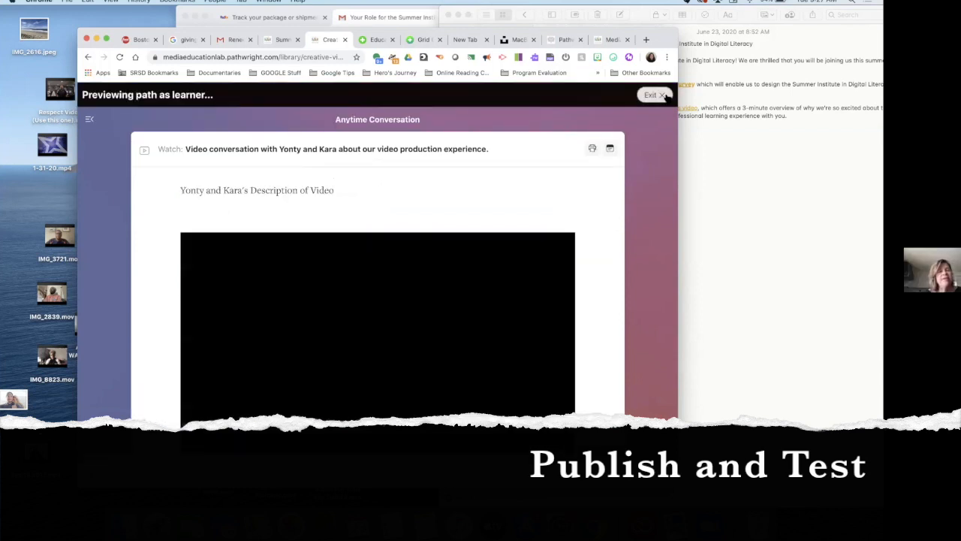
scroll(619, 143, down, 1)
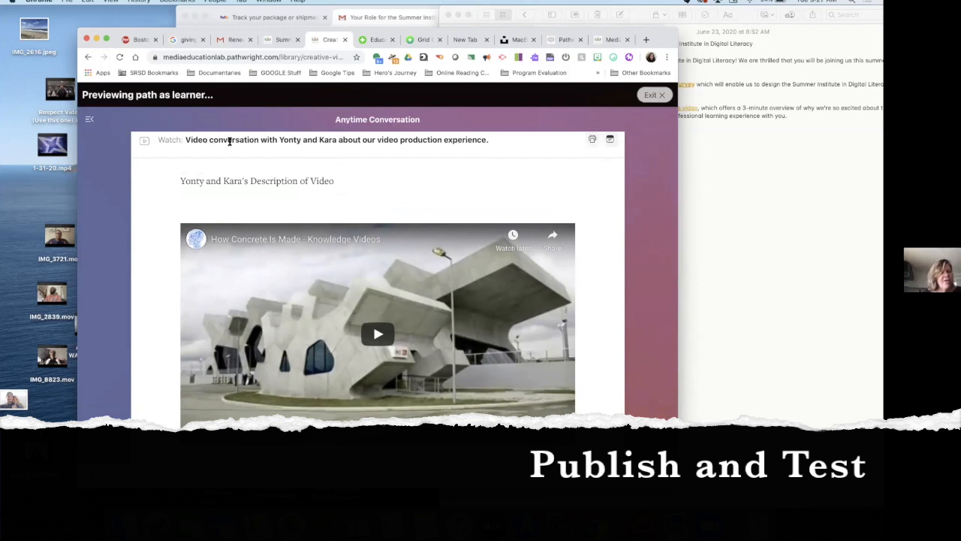
scroll(270, 201, down, 1)
scroll(270, 202, down, 3)
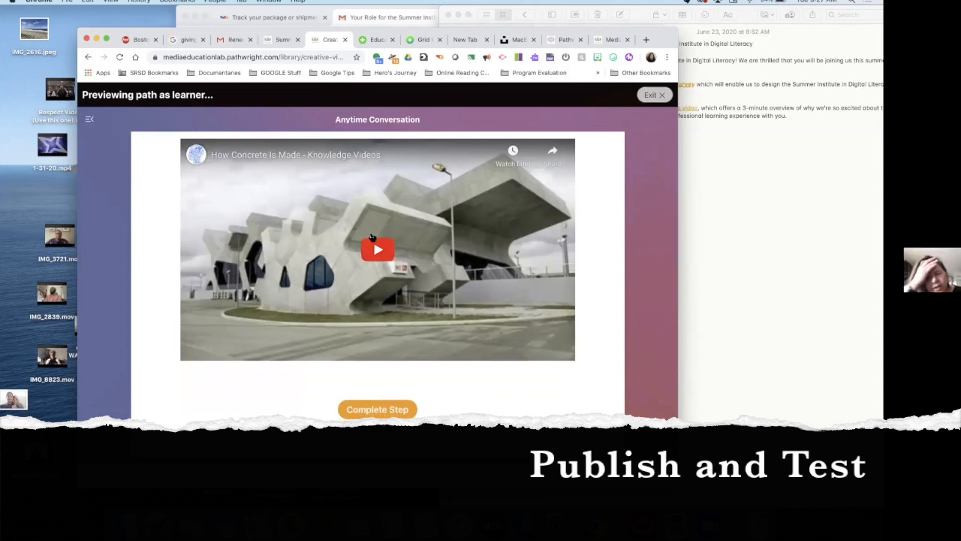
scroll(370, 251, up, 3)
scroll(371, 256, down, 5)
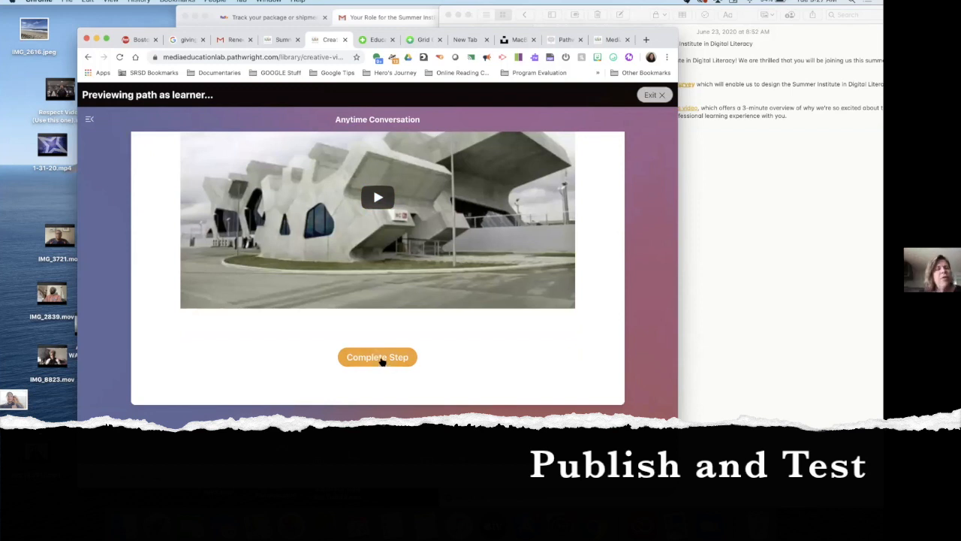
click(652, 95)
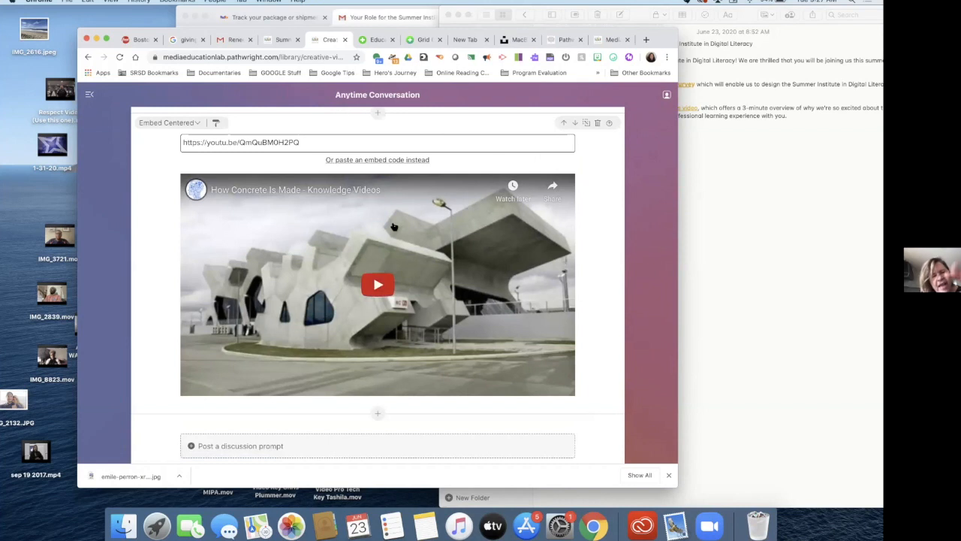
Return to the path overview, re-save the Watch step's title, and reopen the step.
scroll(393, 226, up, 3)
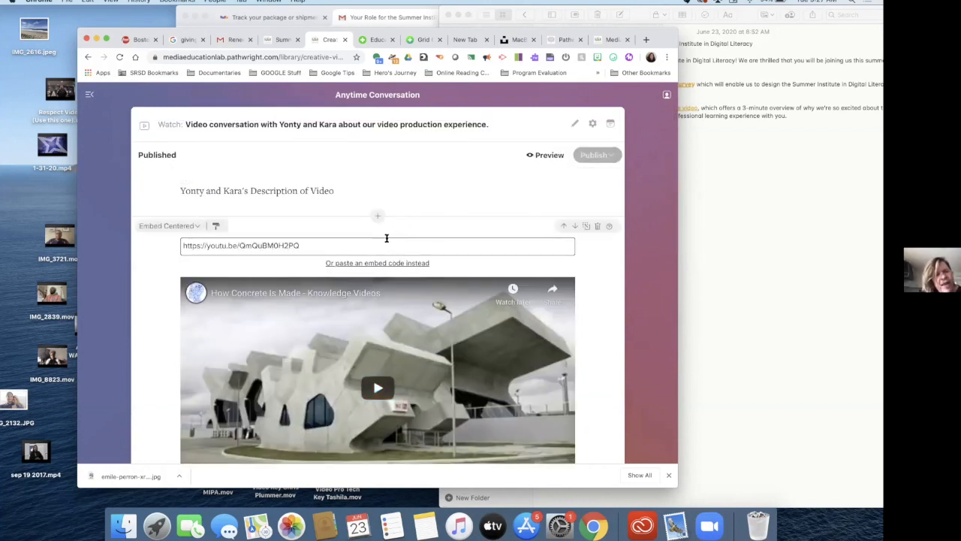
click(89, 95)
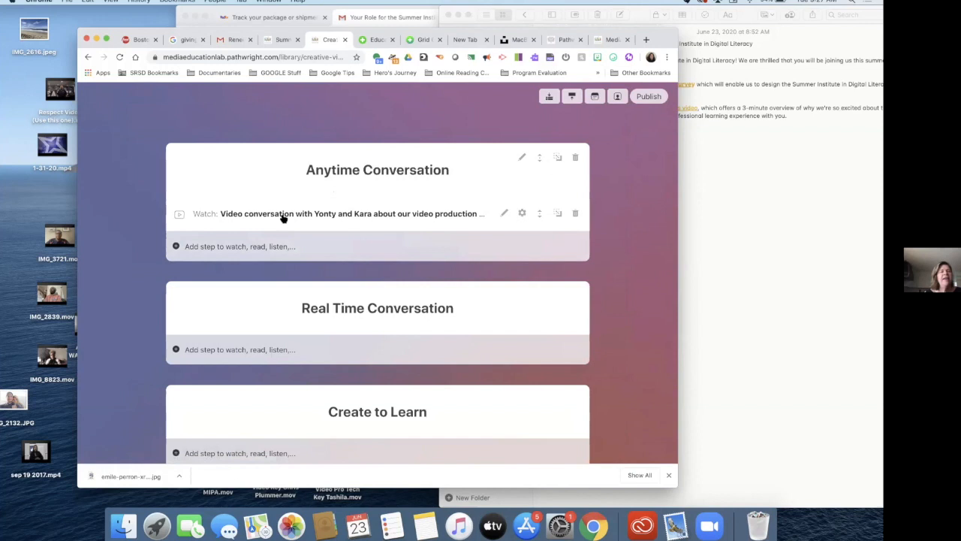
scroll(296, 227, down, 2)
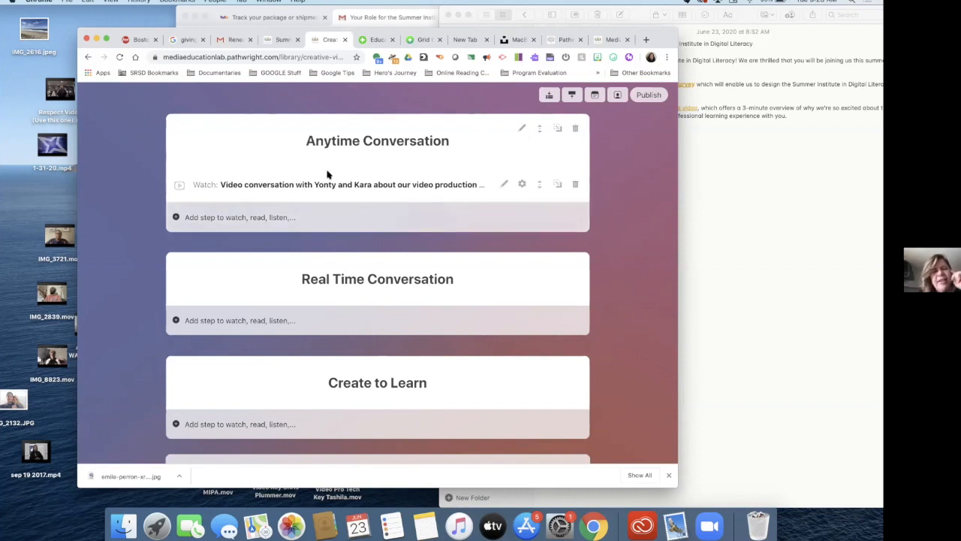
click(505, 186)
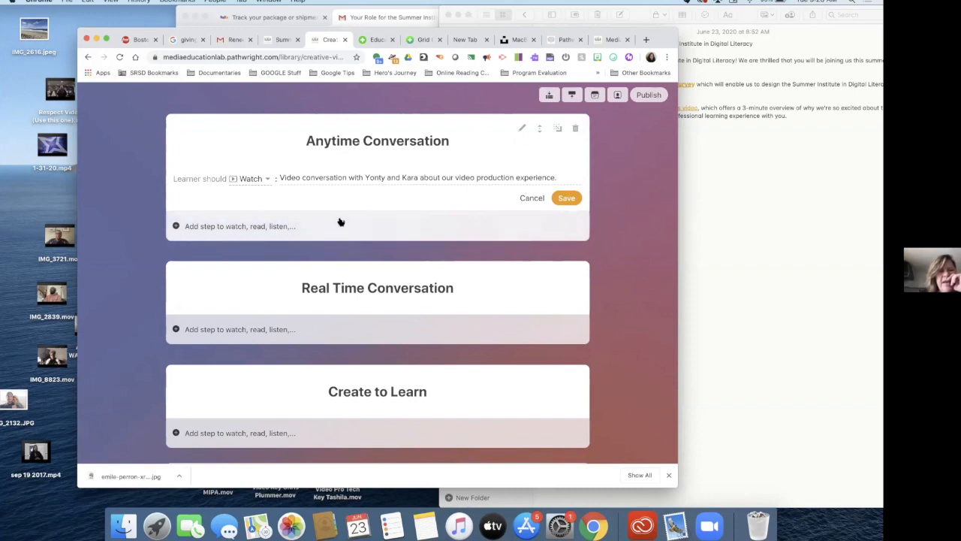
click(566, 198)
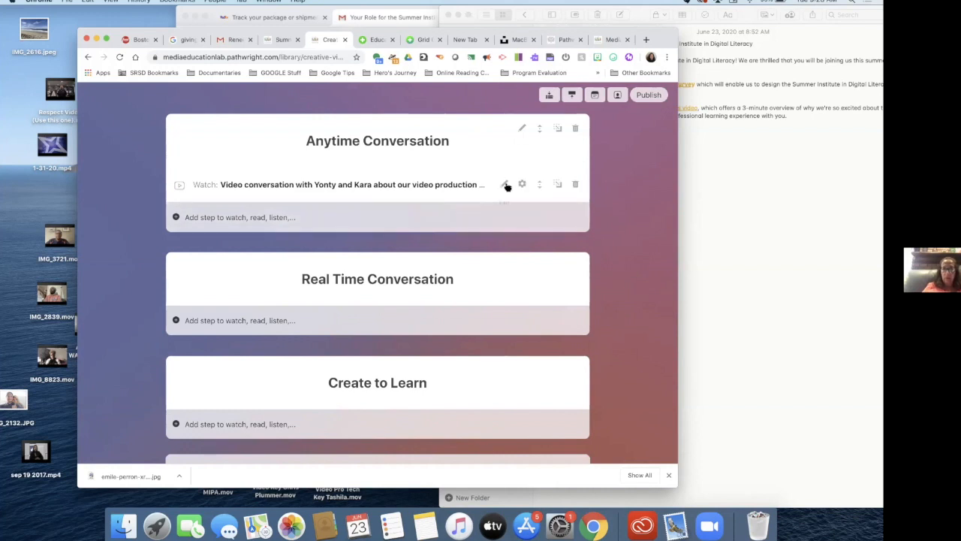
click(432, 188)
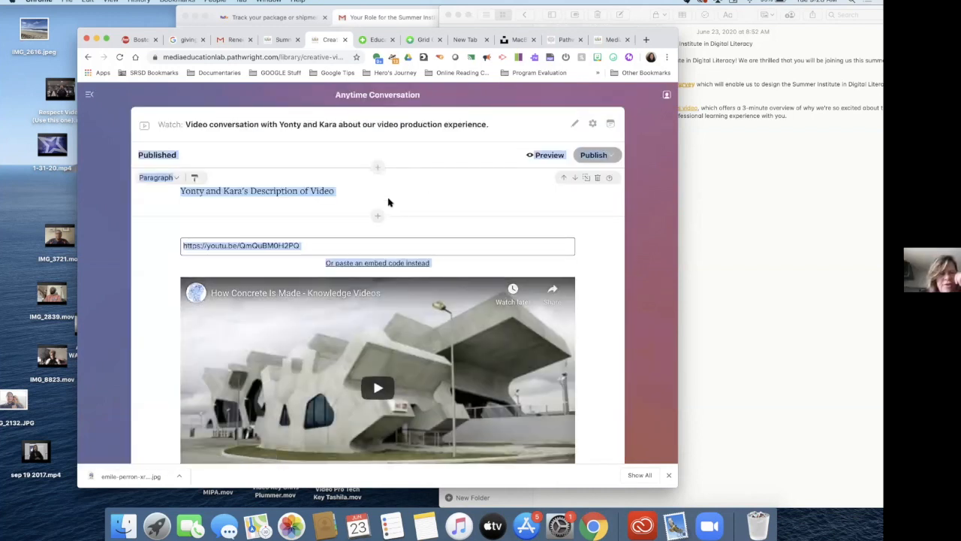
scroll(365, 228, down, 5)
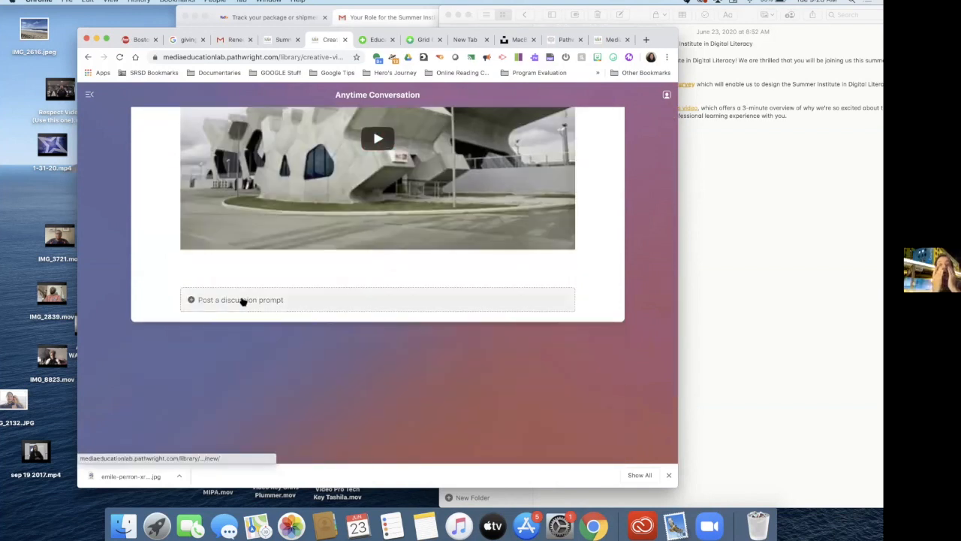
click(243, 300)
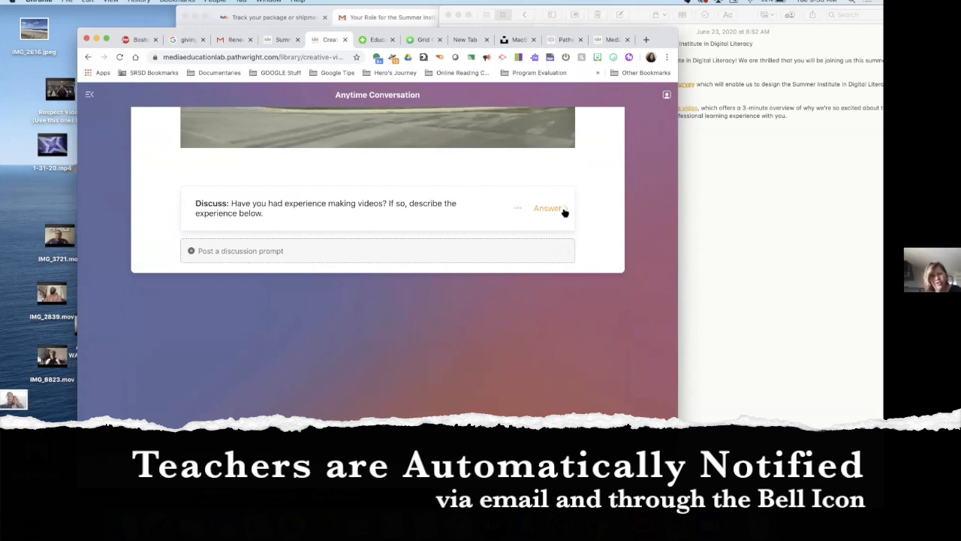
scroll(565, 212, up, 2)
scroll(564, 213, down, 2)
scroll(564, 212, up, 1)
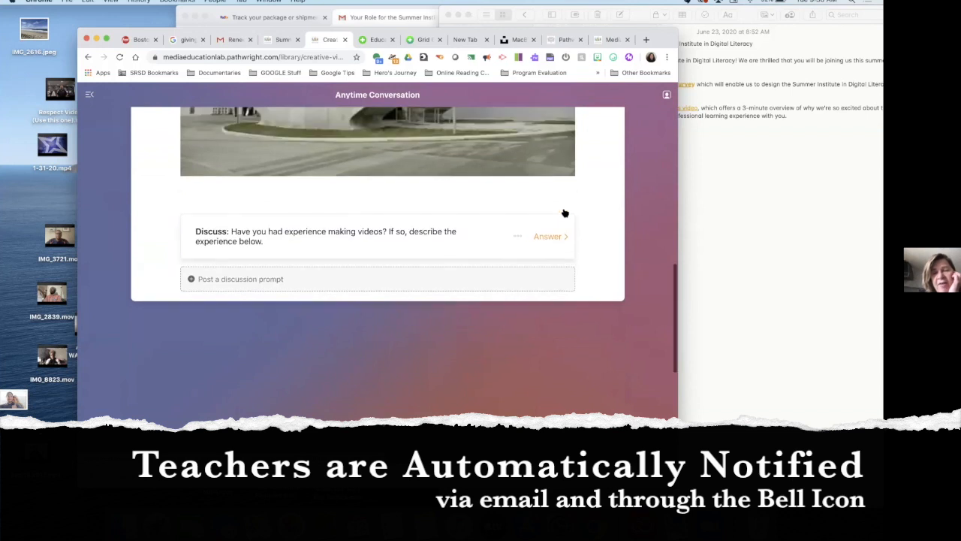
scroll(565, 213, up, 5)
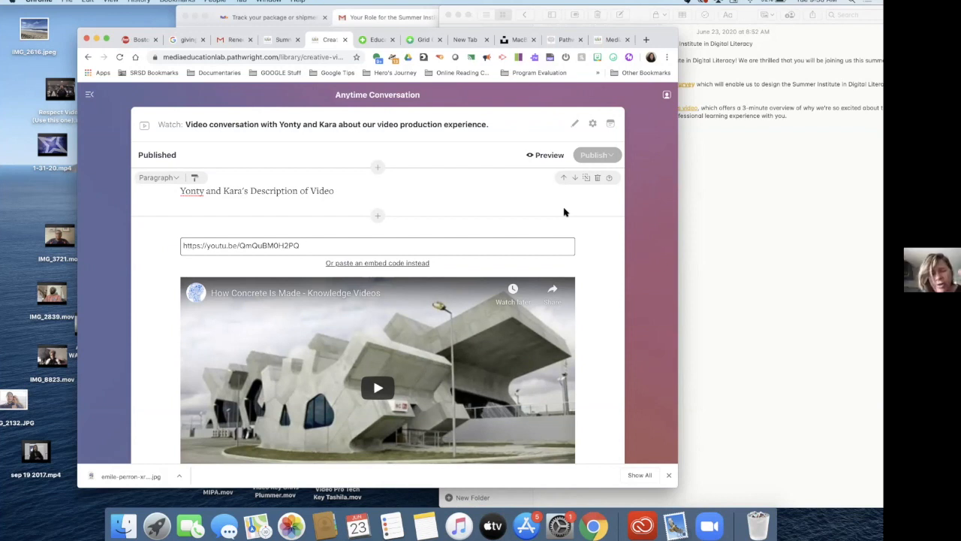
Insert a Paragraph assessment question between the video and the discussion prompt.
scroll(564, 212, down, 5)
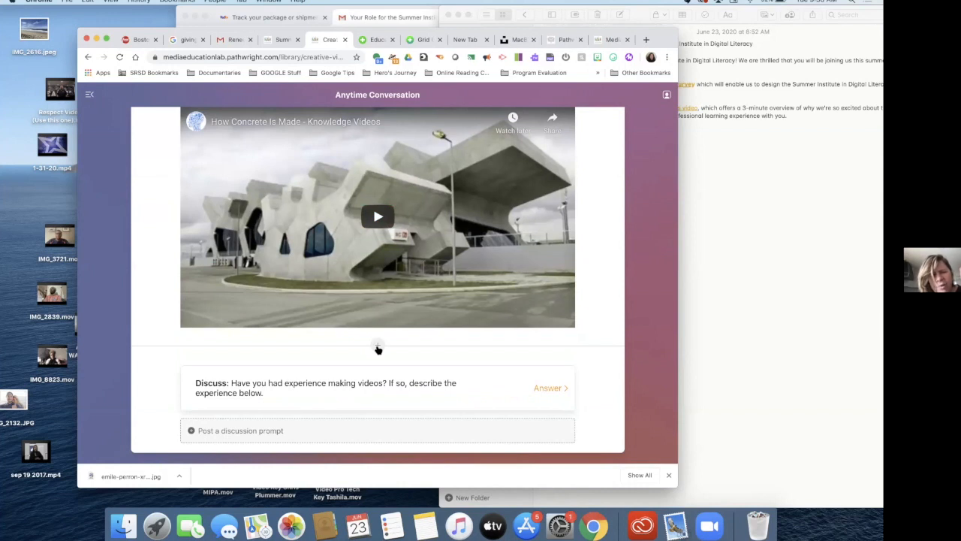
click(378, 348)
scroll(373, 346, down, 2)
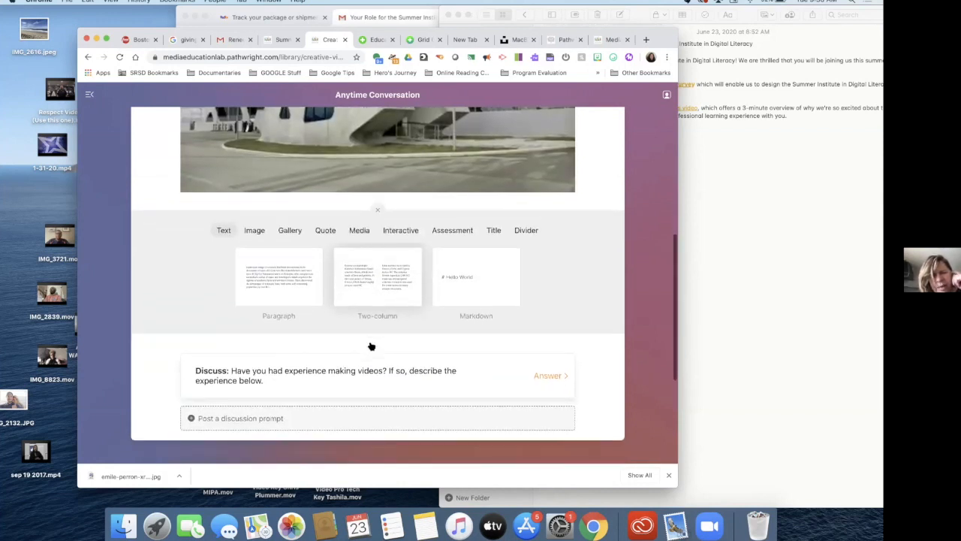
click(448, 232)
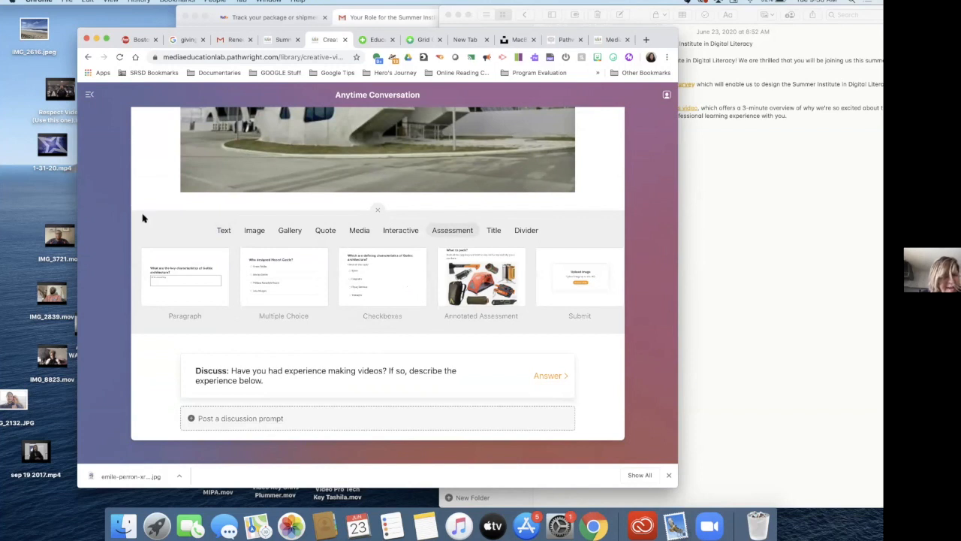
click(170, 275)
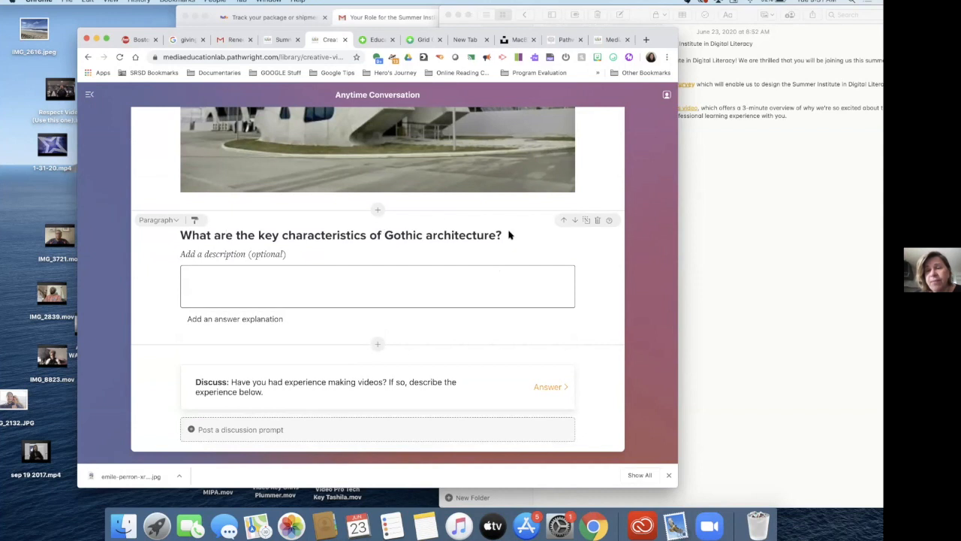
Reword the question to 'Why are you interested in video production?' and add an answer explanation field.
triple_click(422, 231)
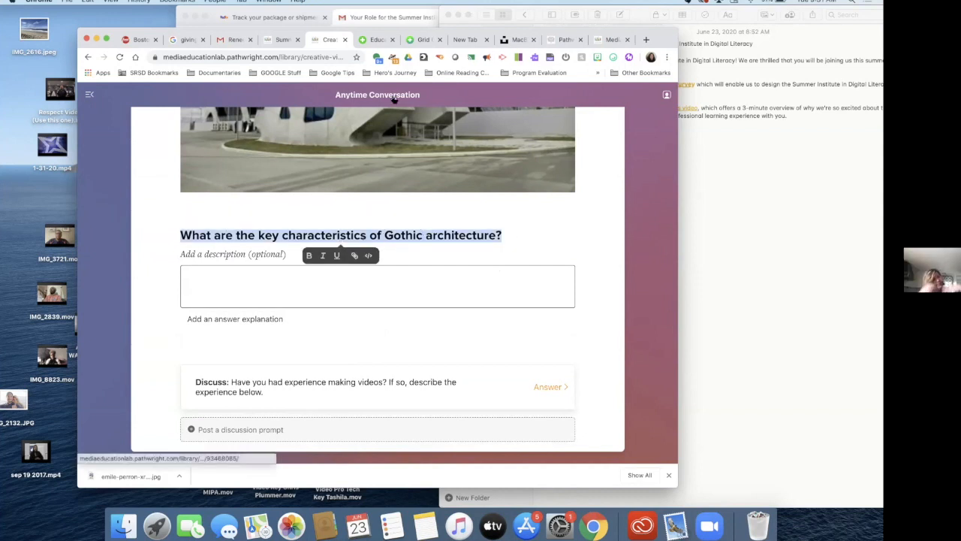
text(Why are you interested in video Pro)
key(BackSpace)
key(BackSpace)
key(BackSpace)
text(production)
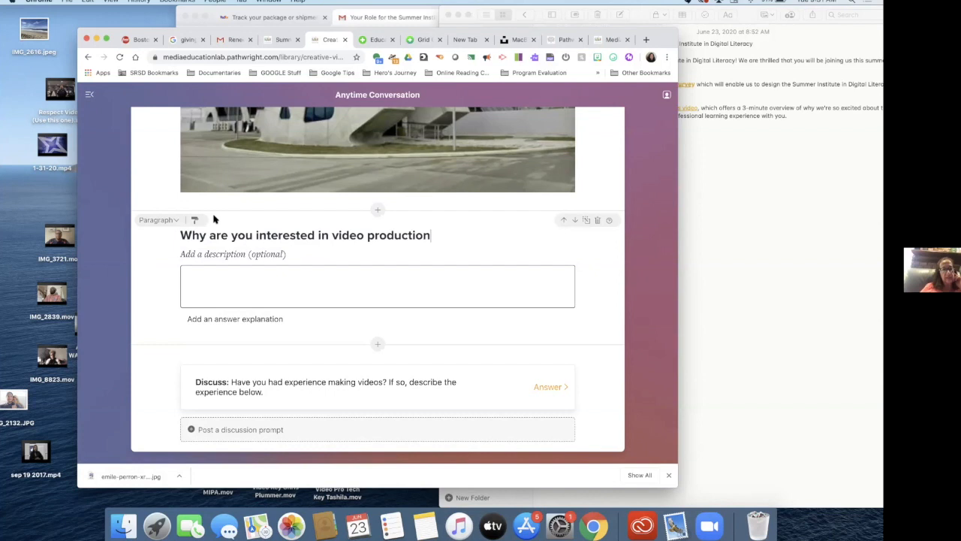
text(?)
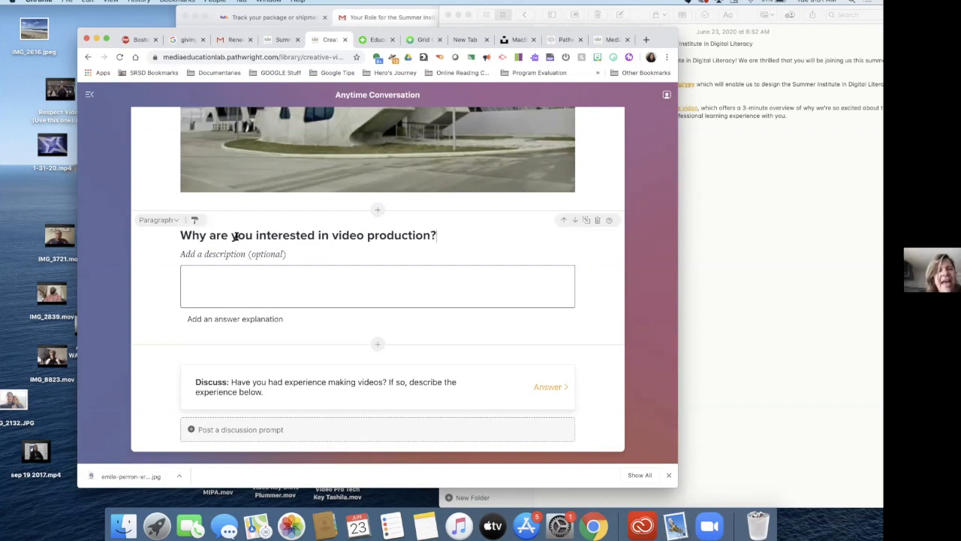
scroll(256, 292, down, 1)
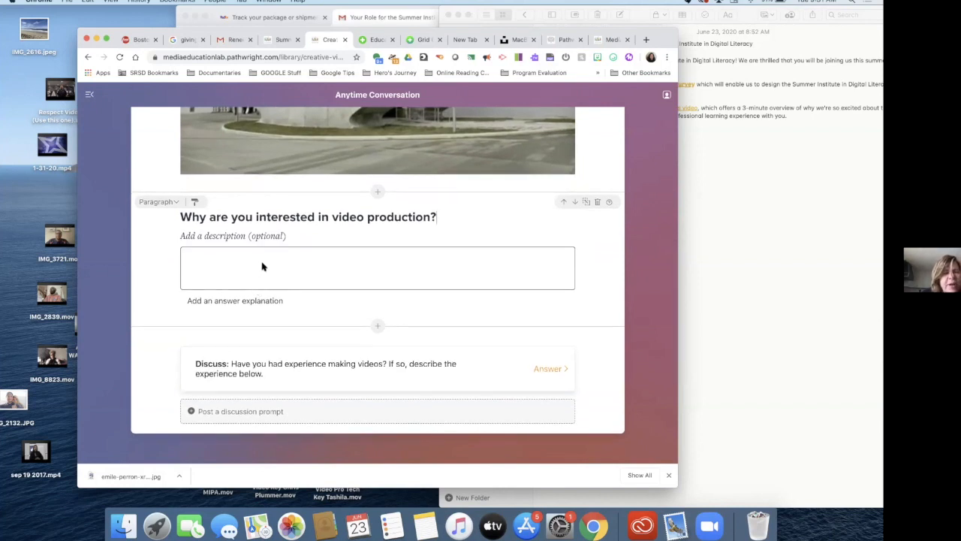
click(240, 304)
scroll(240, 304, down, 2)
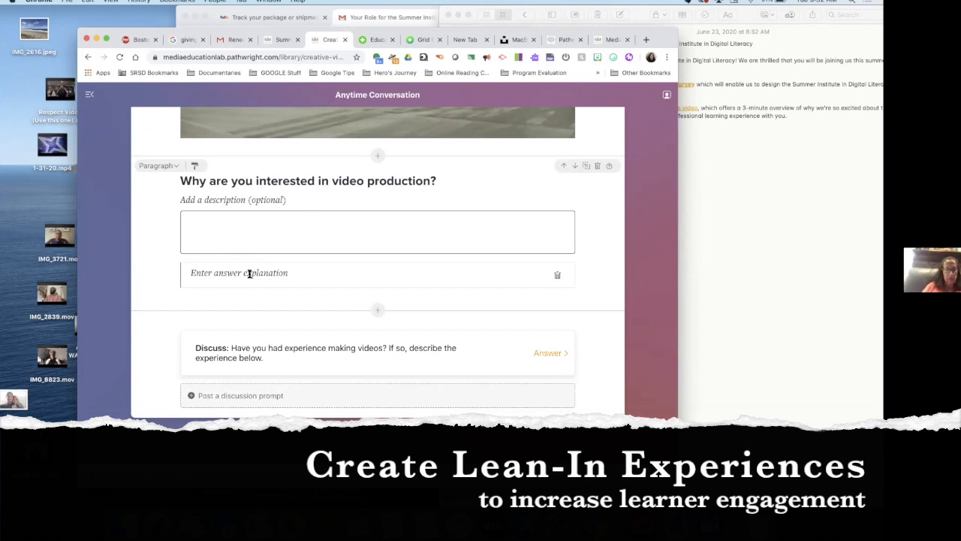
Write the answer explanation that giving students a voice through video is transformative for learners.
text(A)
key(BackSpace)
text(Givin)
text(g stud)
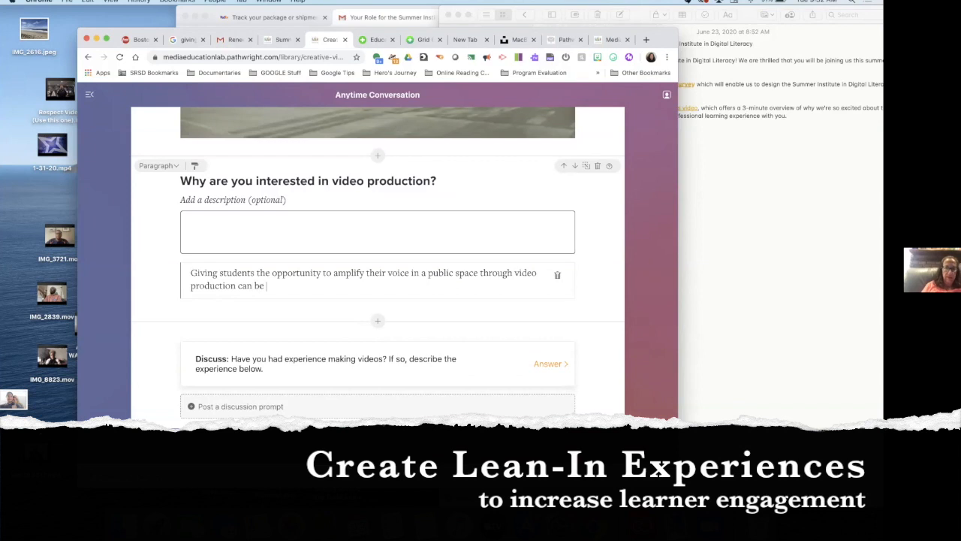
text(transformative )
text(for learn)
text(ers.)
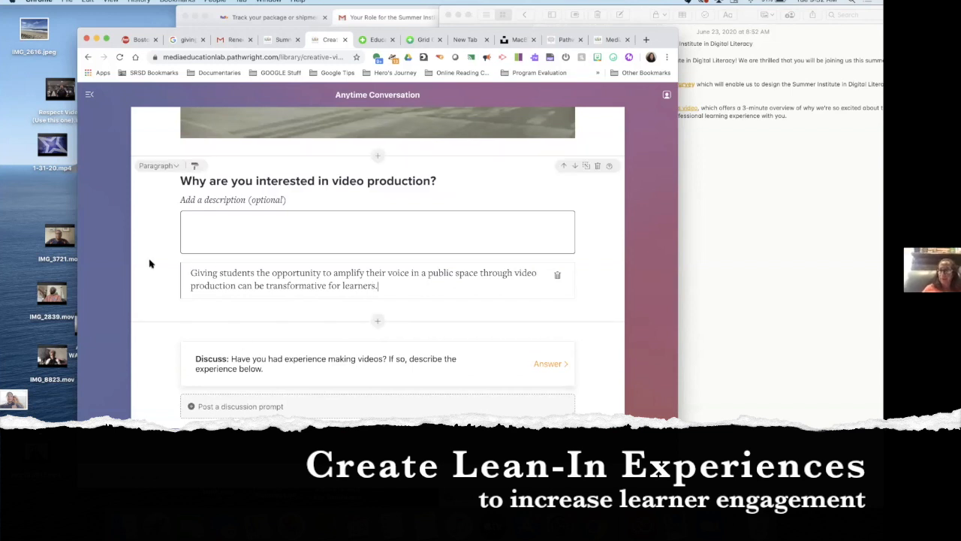
key(Return)
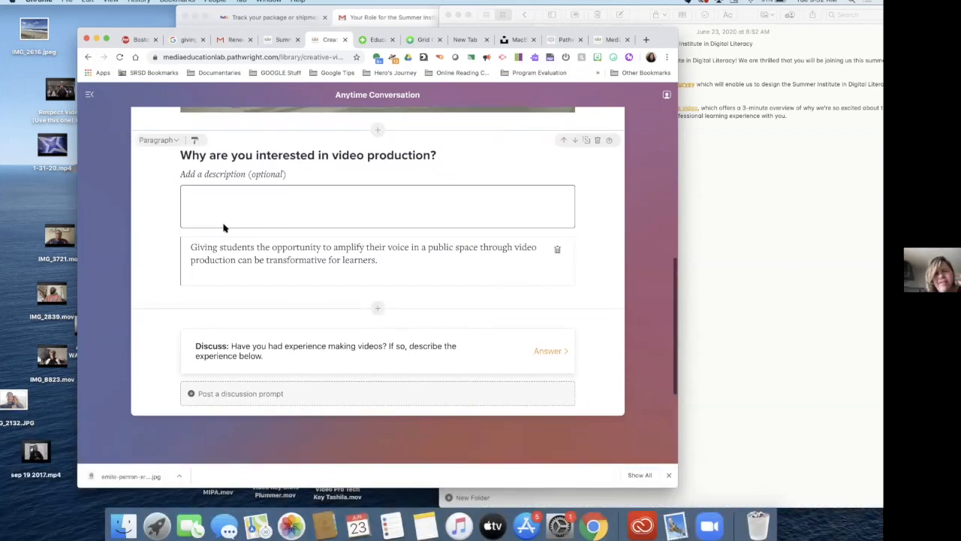
scroll(223, 225, up, 2)
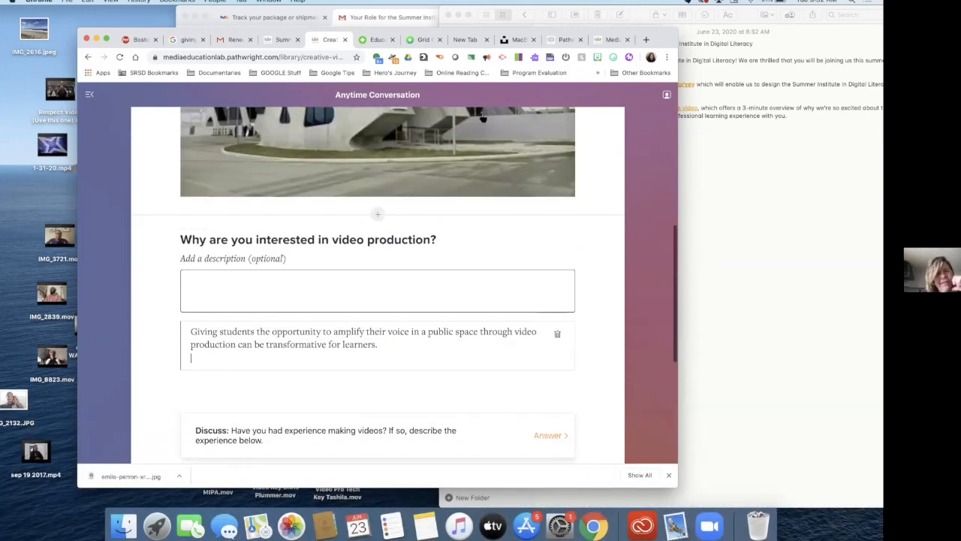
Check the Watch step in learner preview, then return to editing.
click(667, 97)
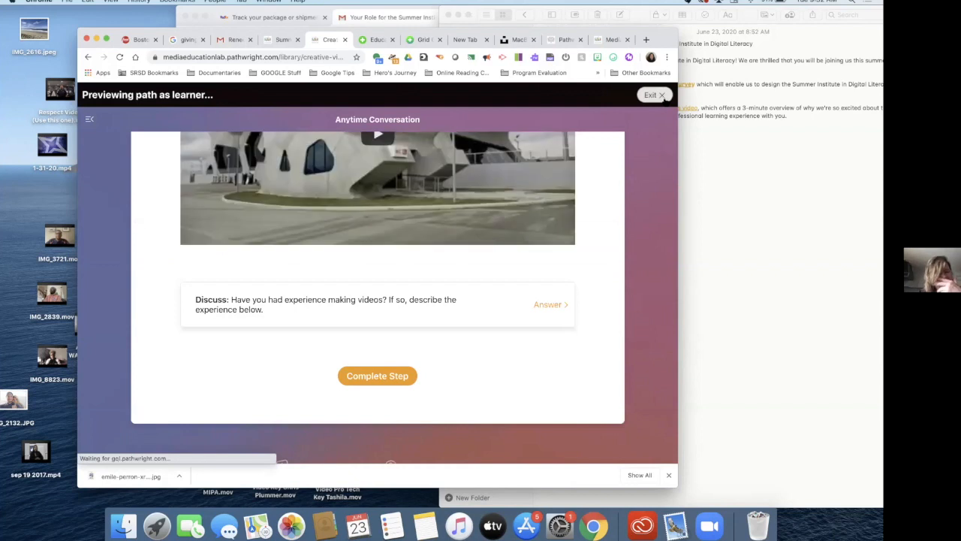
scroll(452, 199, up, 5)
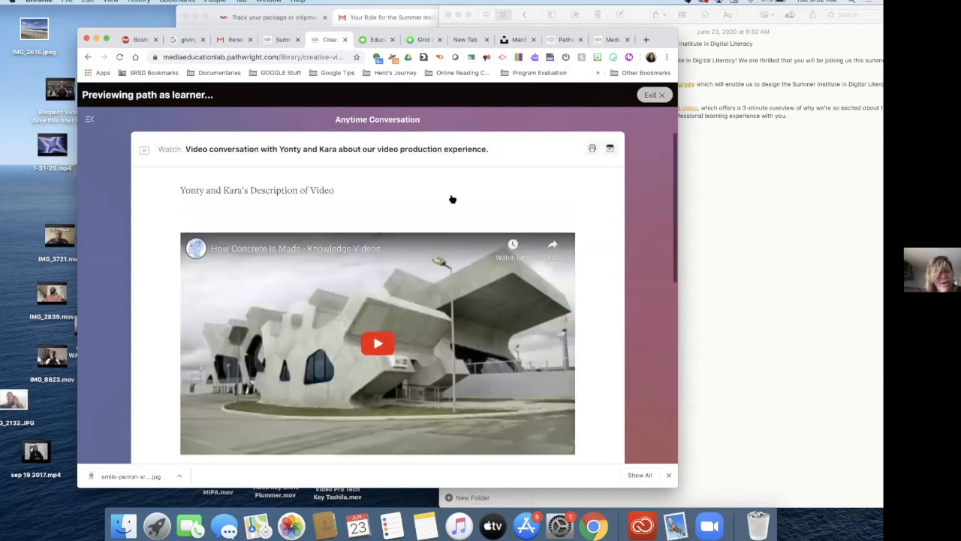
scroll(452, 199, down, 2)
scroll(452, 199, down, 3)
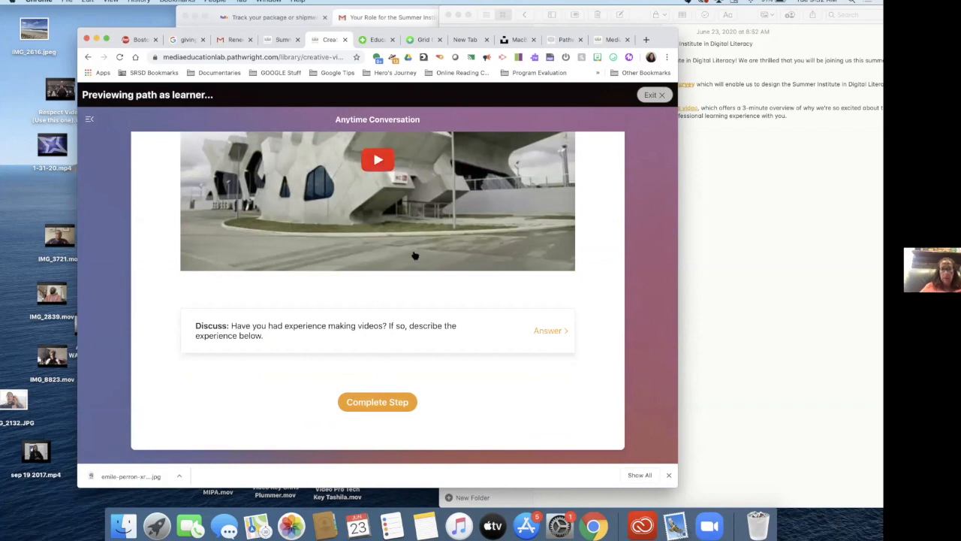
click(659, 96)
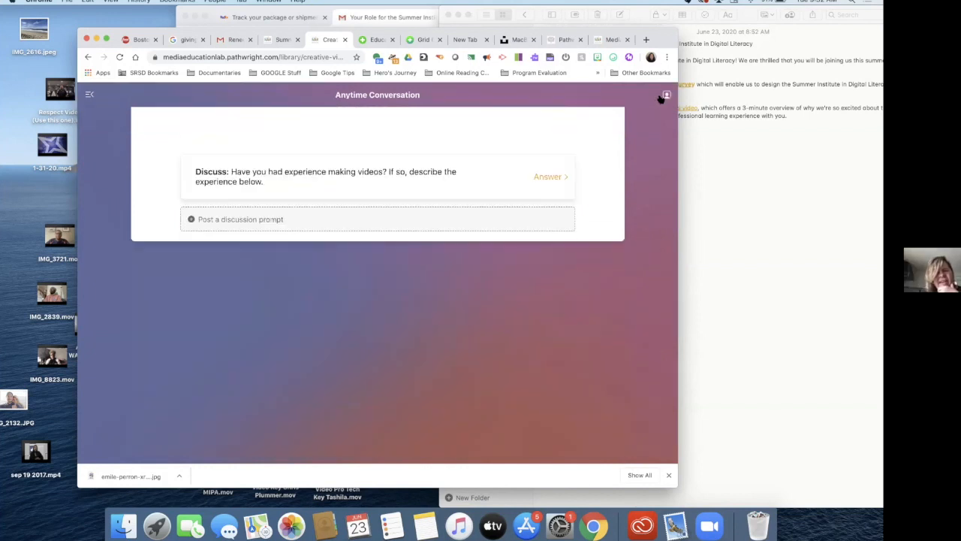
Publish the drafted Watch step changes and reopen the path in learner preview.
scroll(540, 162, down, 10)
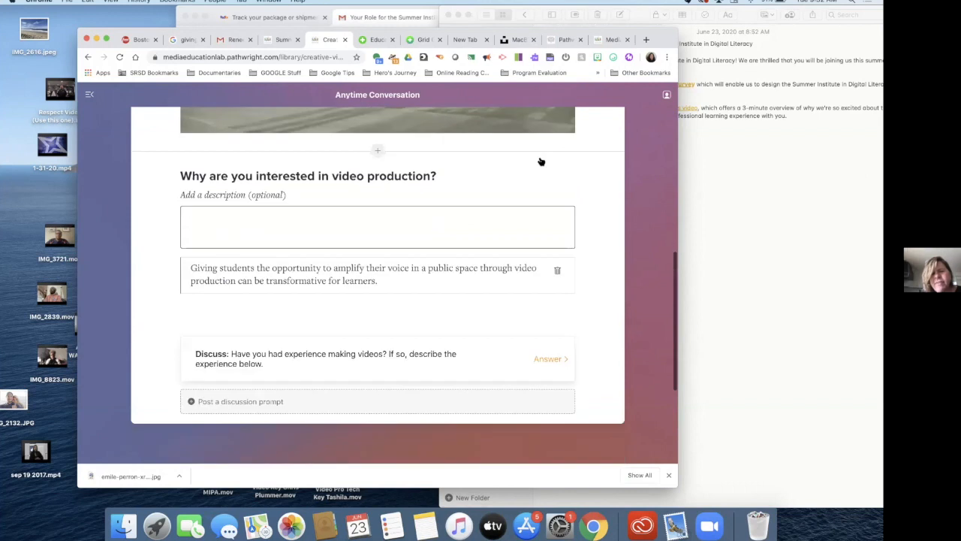
scroll(541, 161, up, 6)
scroll(541, 161, up, 5)
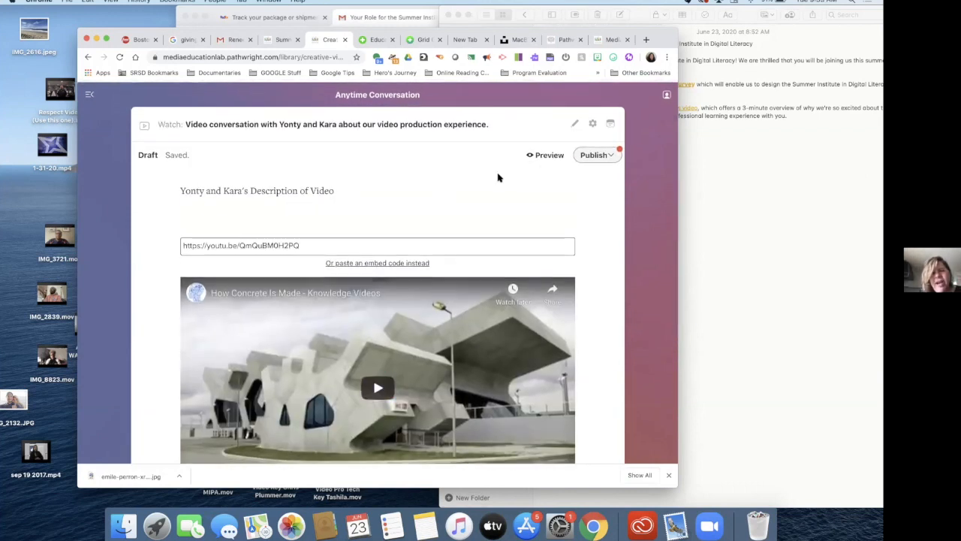
click(605, 155)
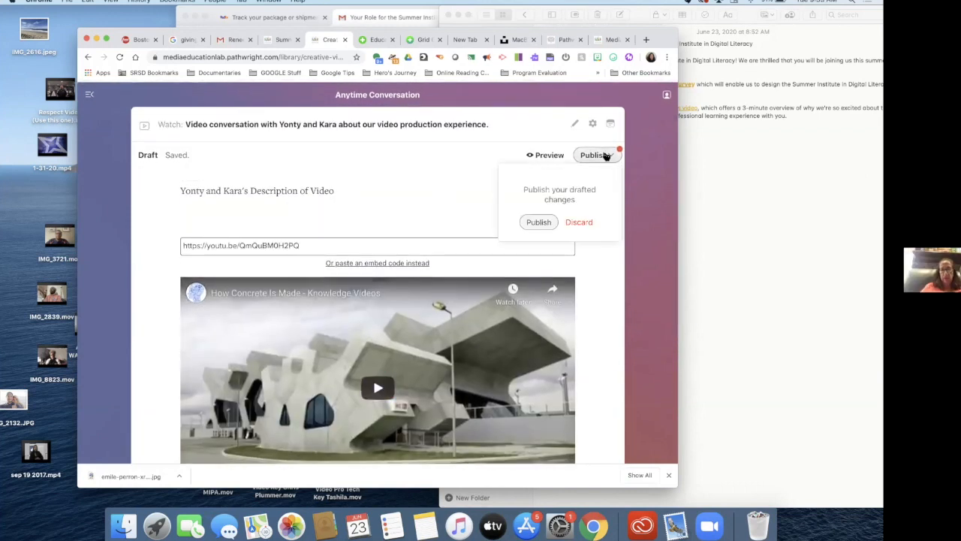
click(543, 224)
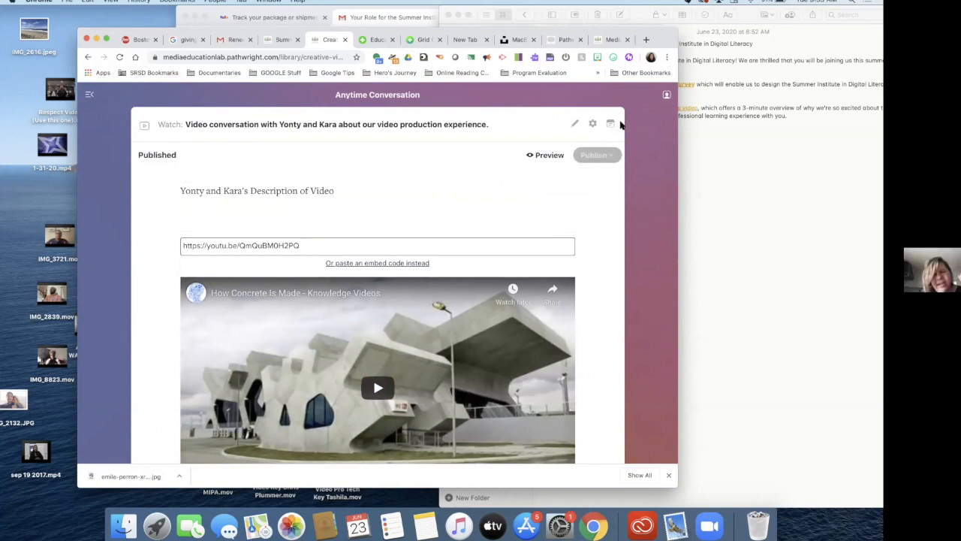
click(667, 96)
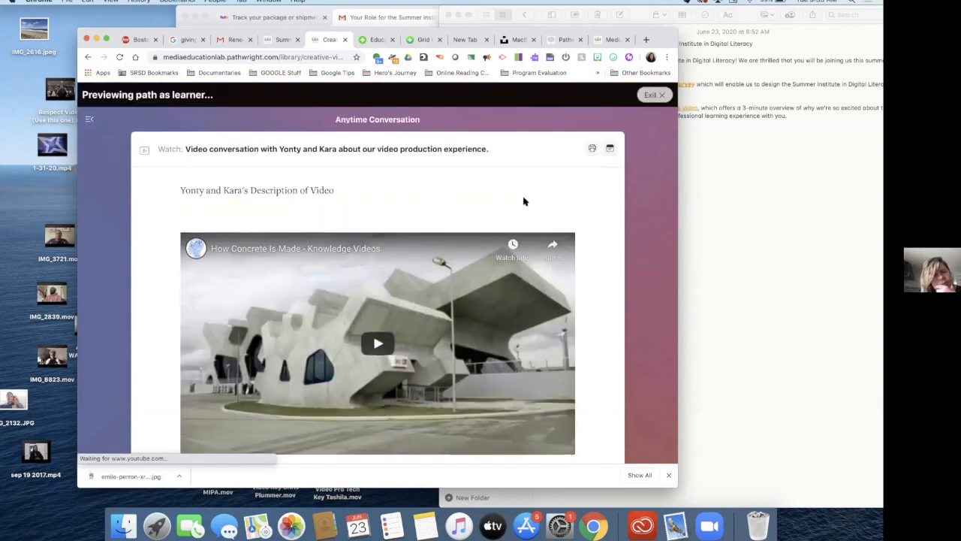
Answer the video production question with the test text 'djkfdfjdf' and submit it.
scroll(525, 201, down, 5)
scroll(524, 201, down, 2)
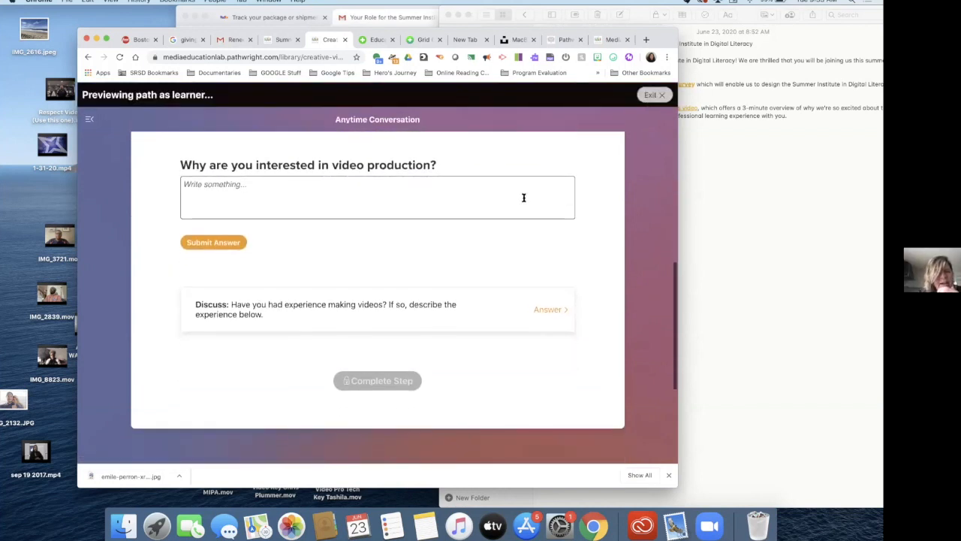
click(307, 186)
text(djkfdfjdf)
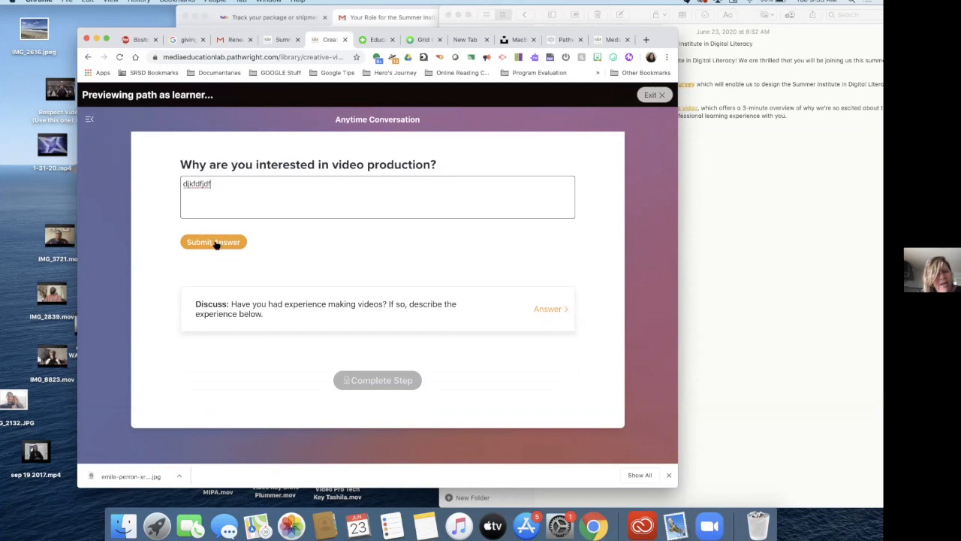
click(215, 242)
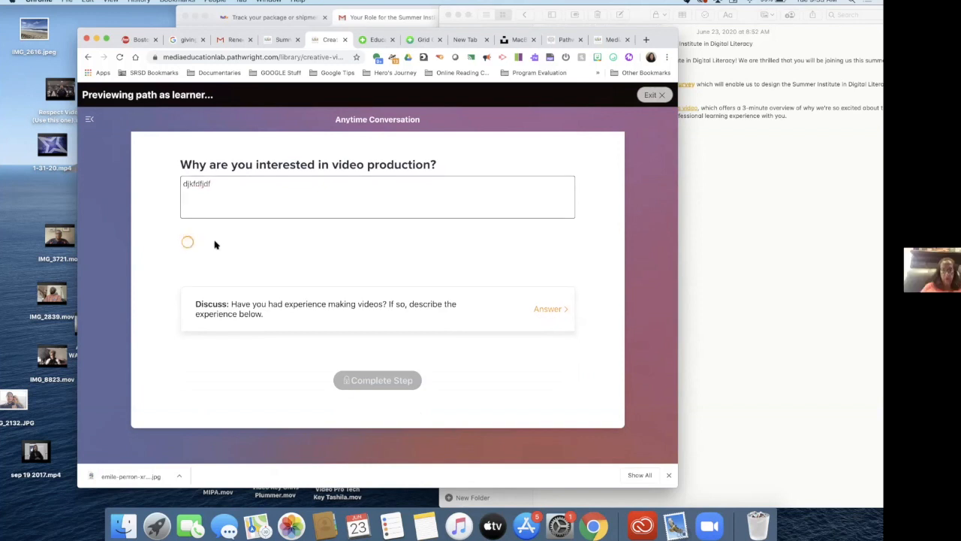